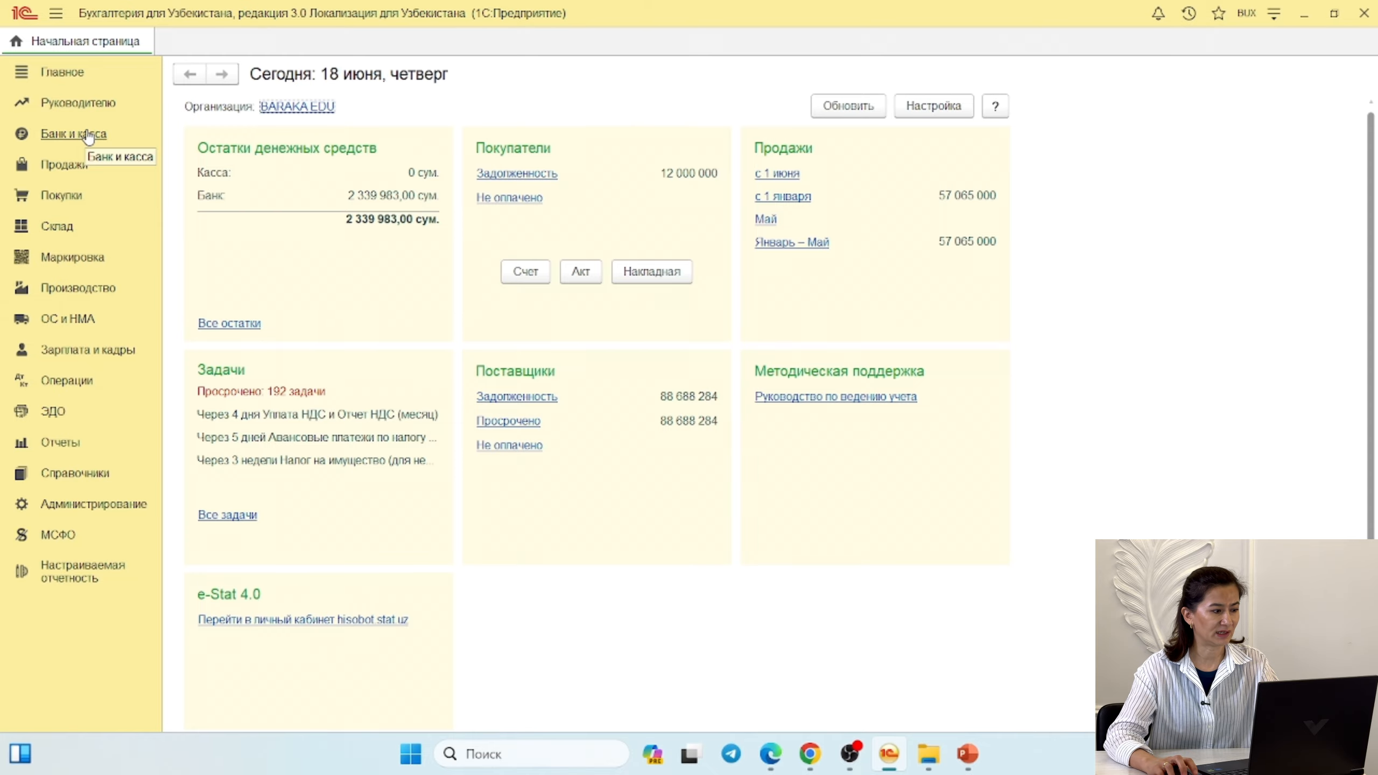
- Open the cash documents list (Кассовые документы) and select the 28.02.2026 receipt of 15 000 000
left_click(88, 136)
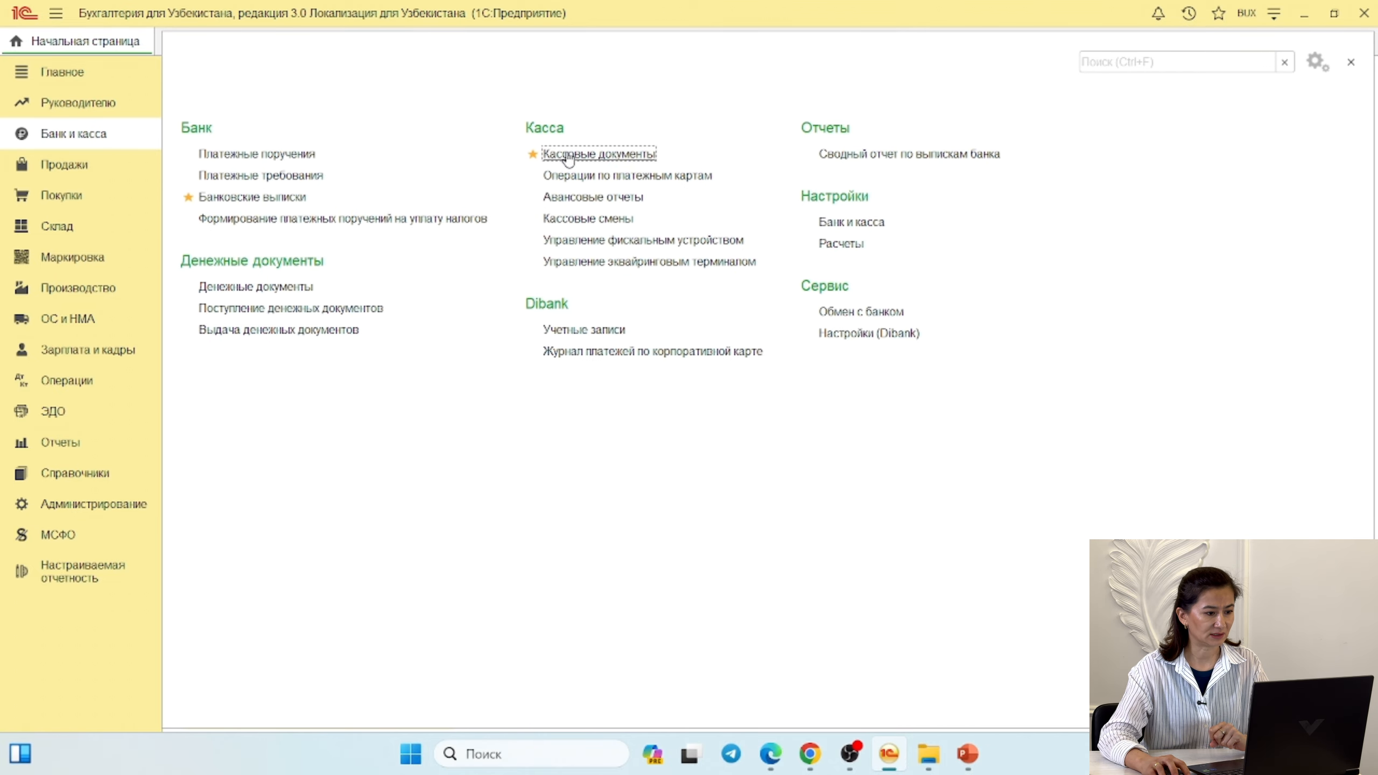
left_click(568, 155)
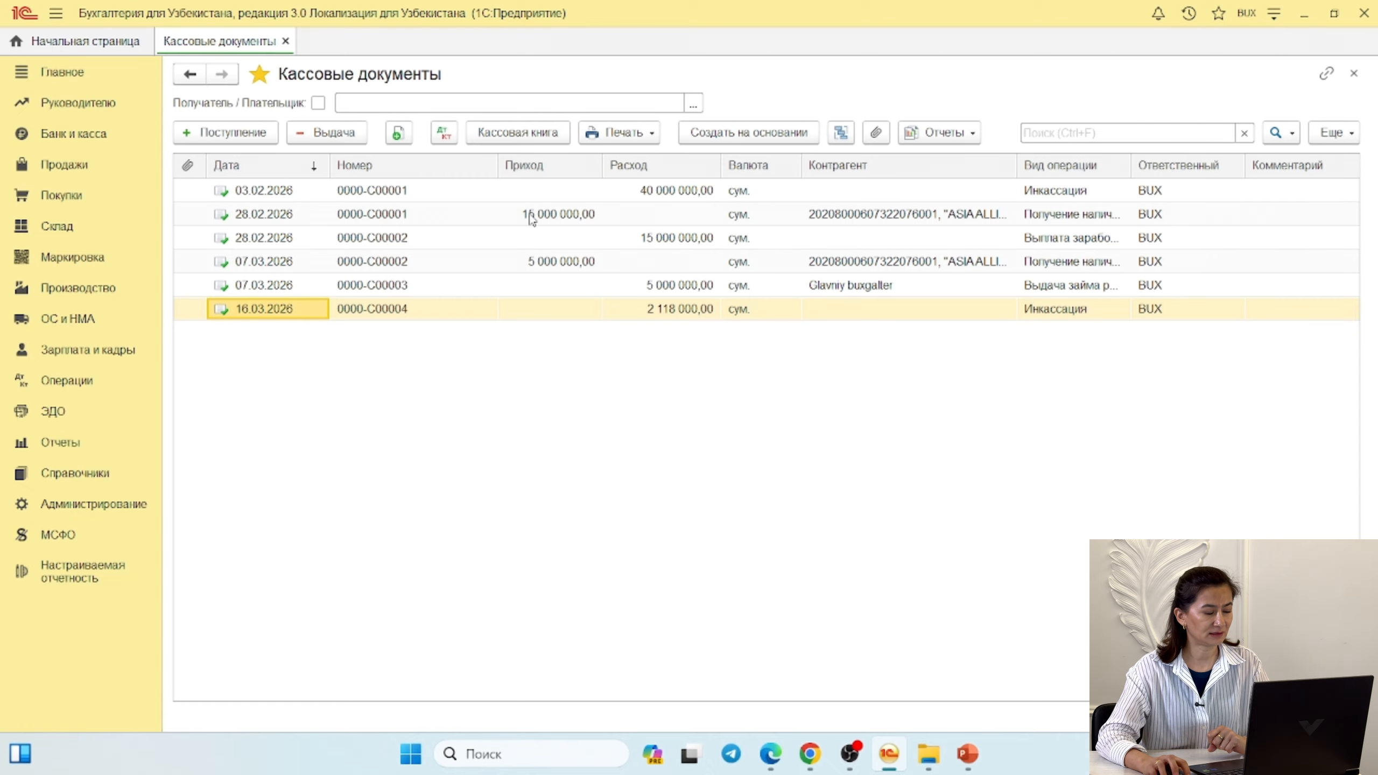
left_click(559, 214)
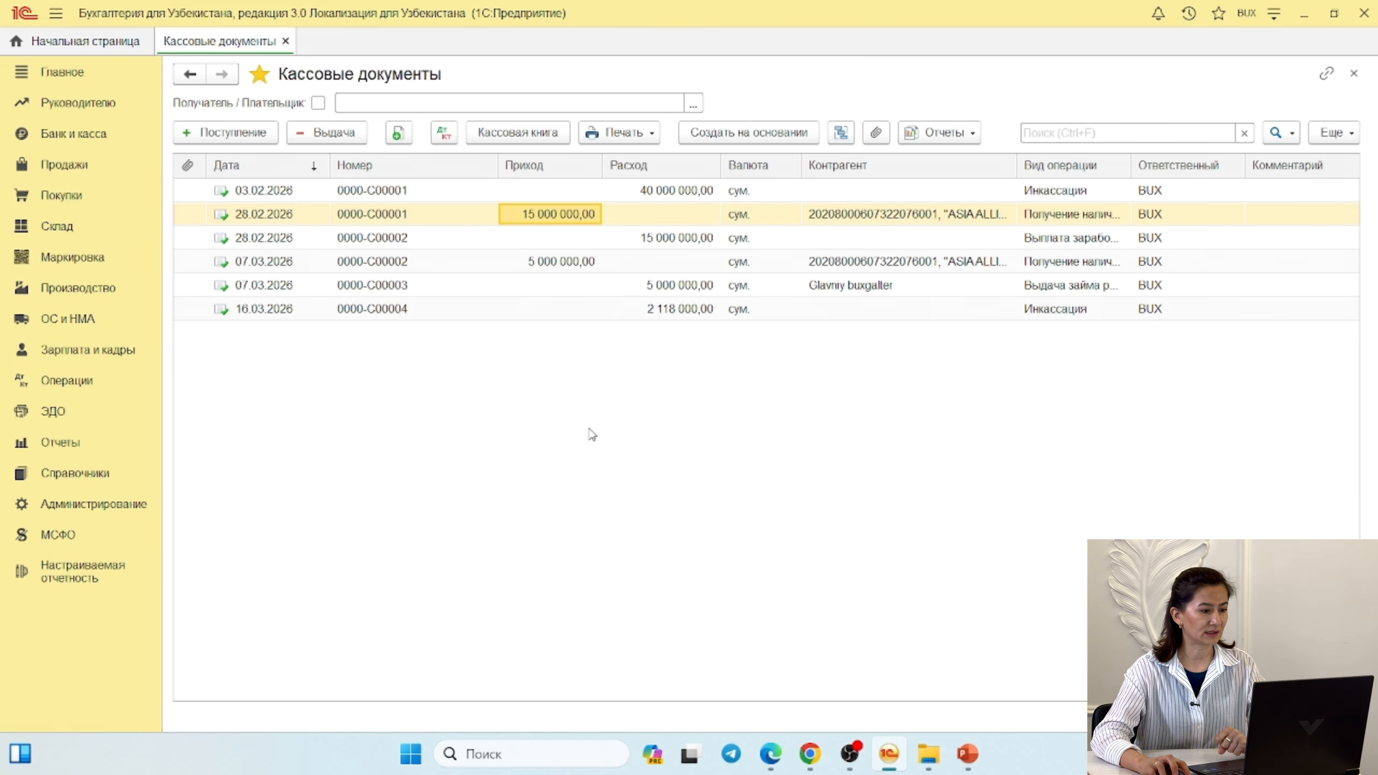
- Create a new cash receipt (Поступление) with the operation type Получение наличных в банке
left_click(209, 136)
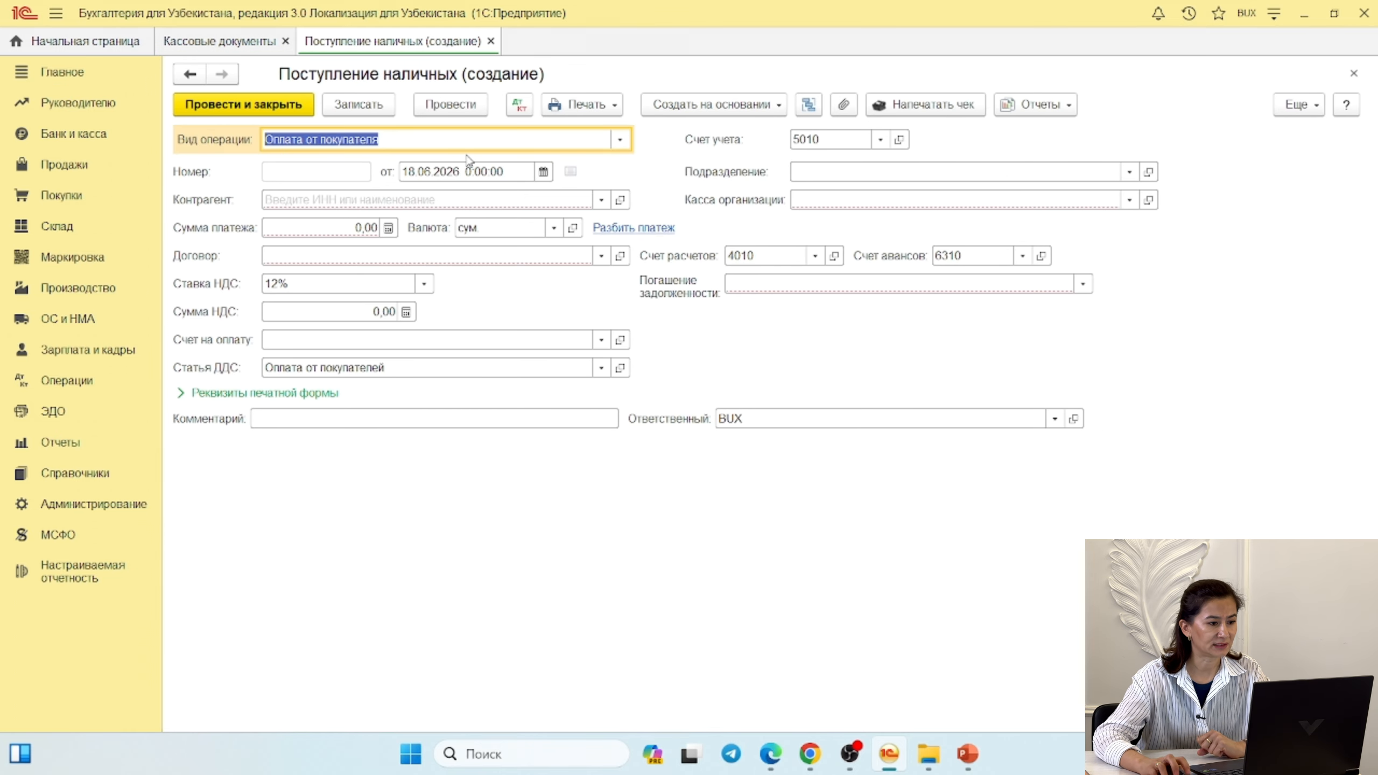
left_click(620, 141)
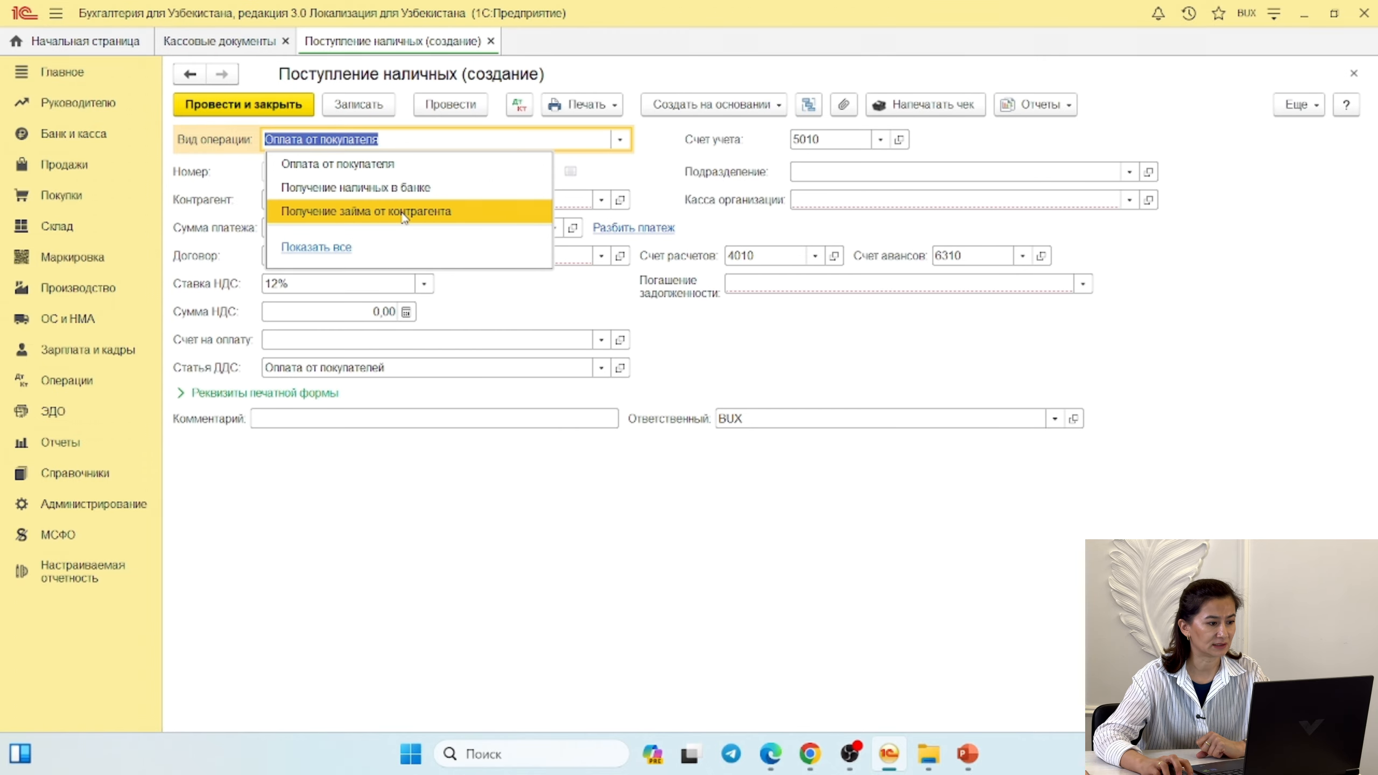
left_click(324, 250)
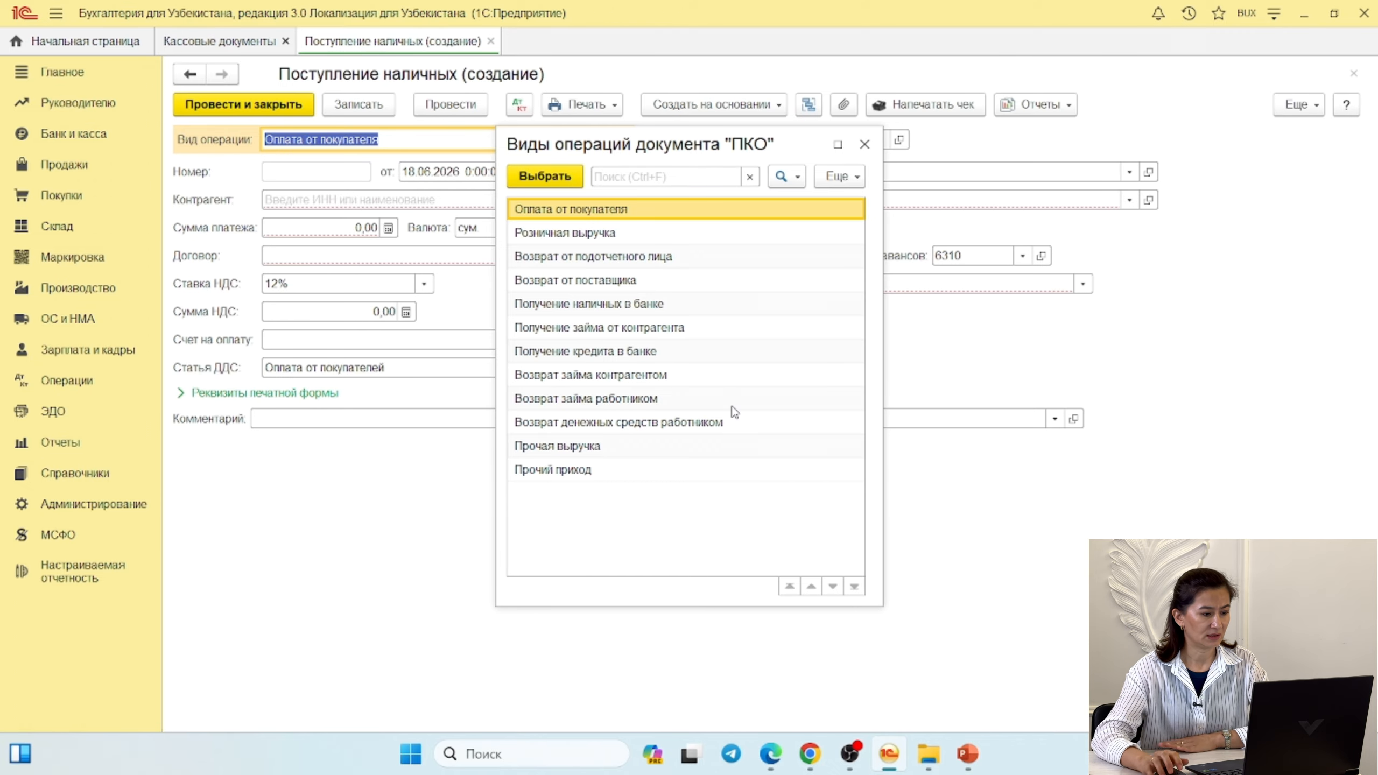
left_click(552, 313)
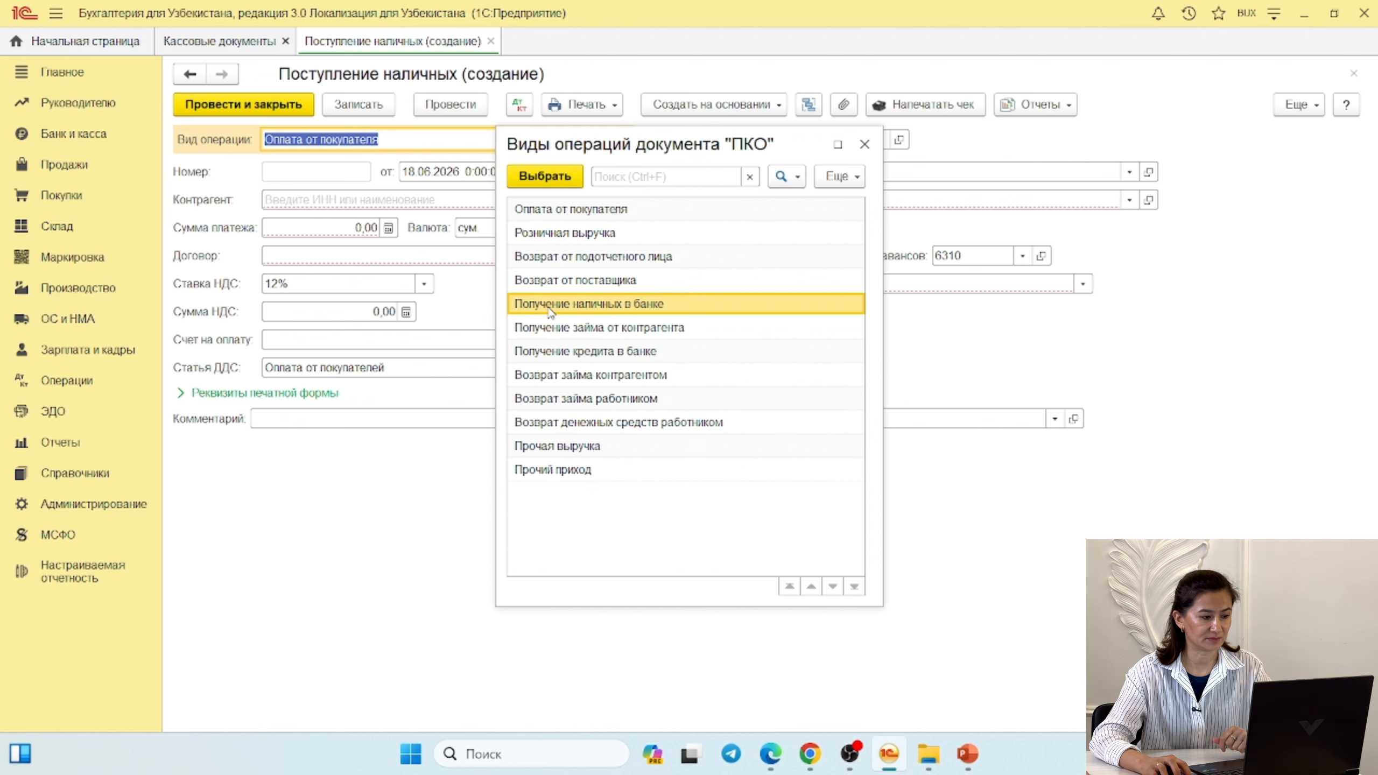
double_click(551, 313)
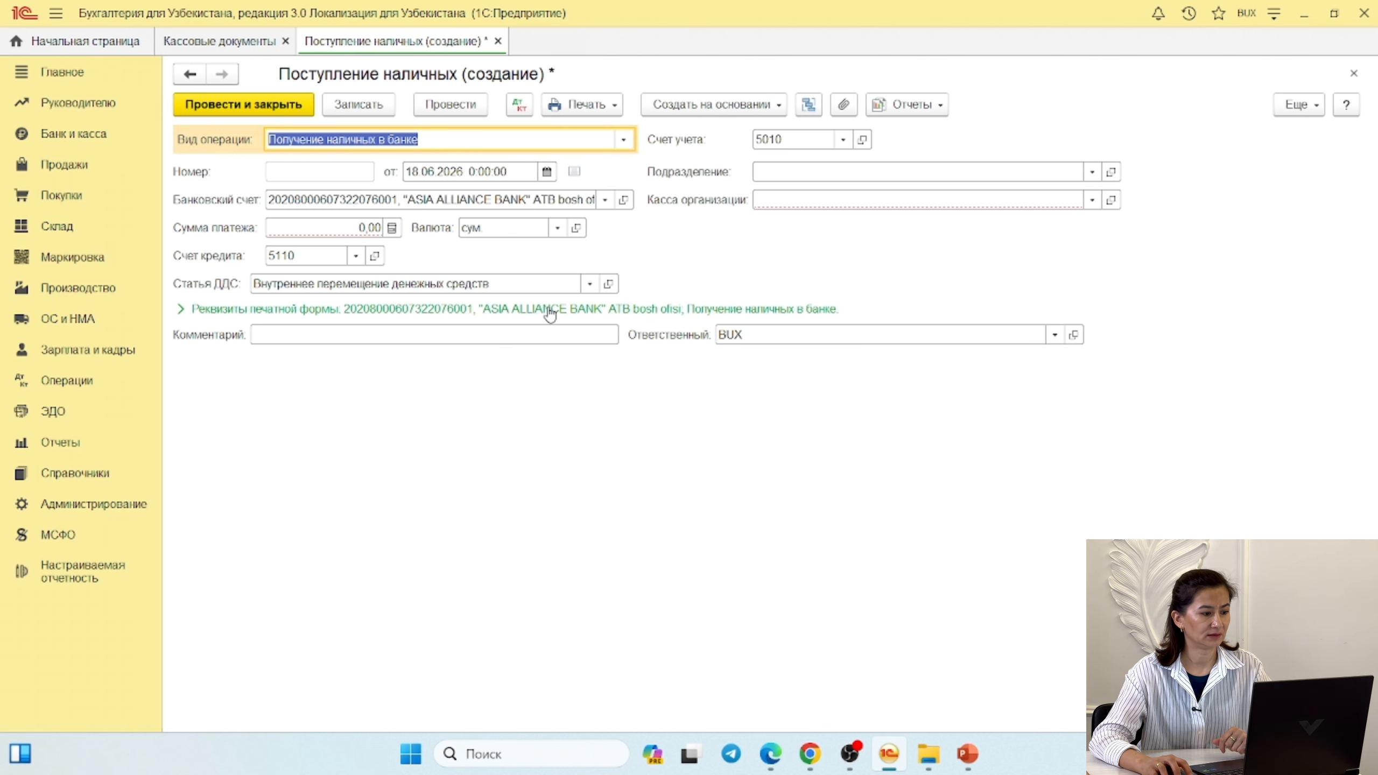
- In the cash receipt, set the organization's cash desk to KASSA and the payment amount to 10 000 000
left_click(360, 199)
left_click(852, 274)
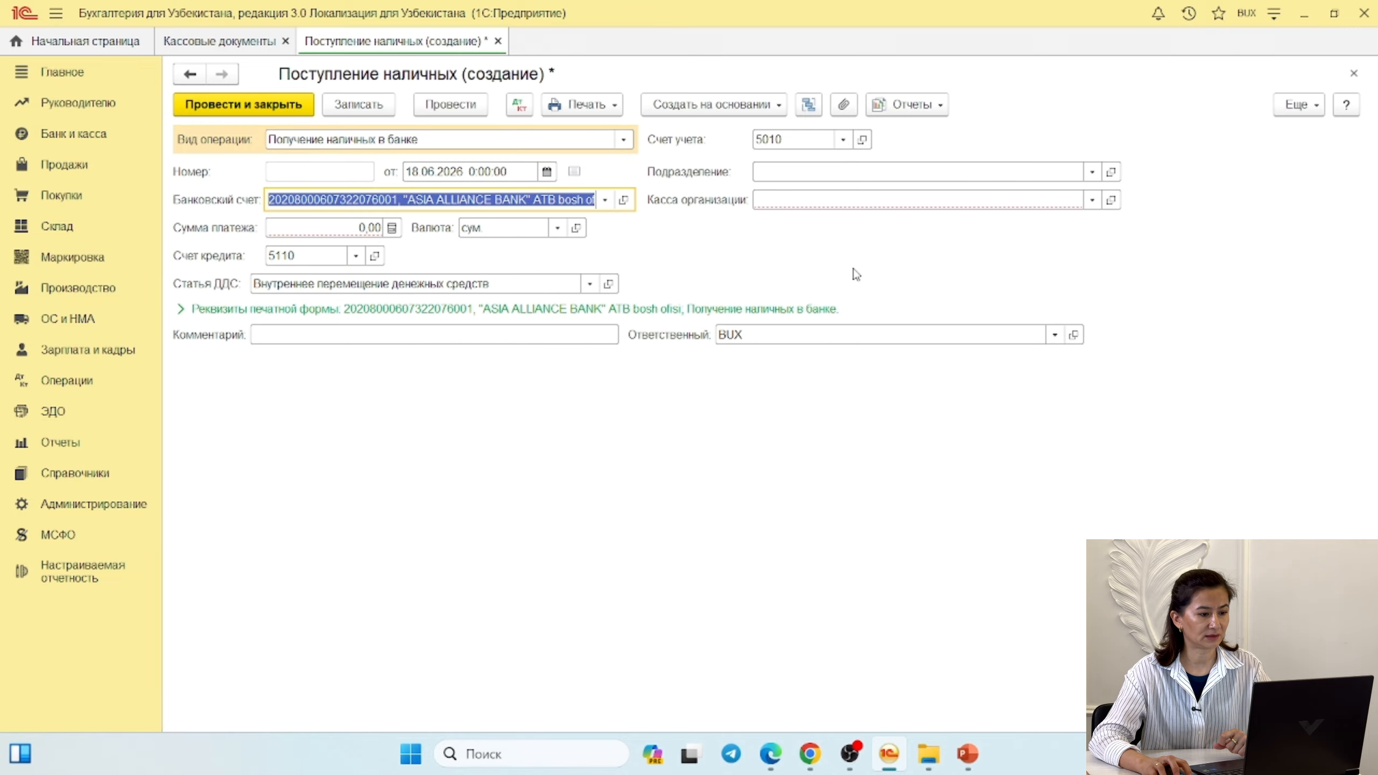
left_click(810, 200)
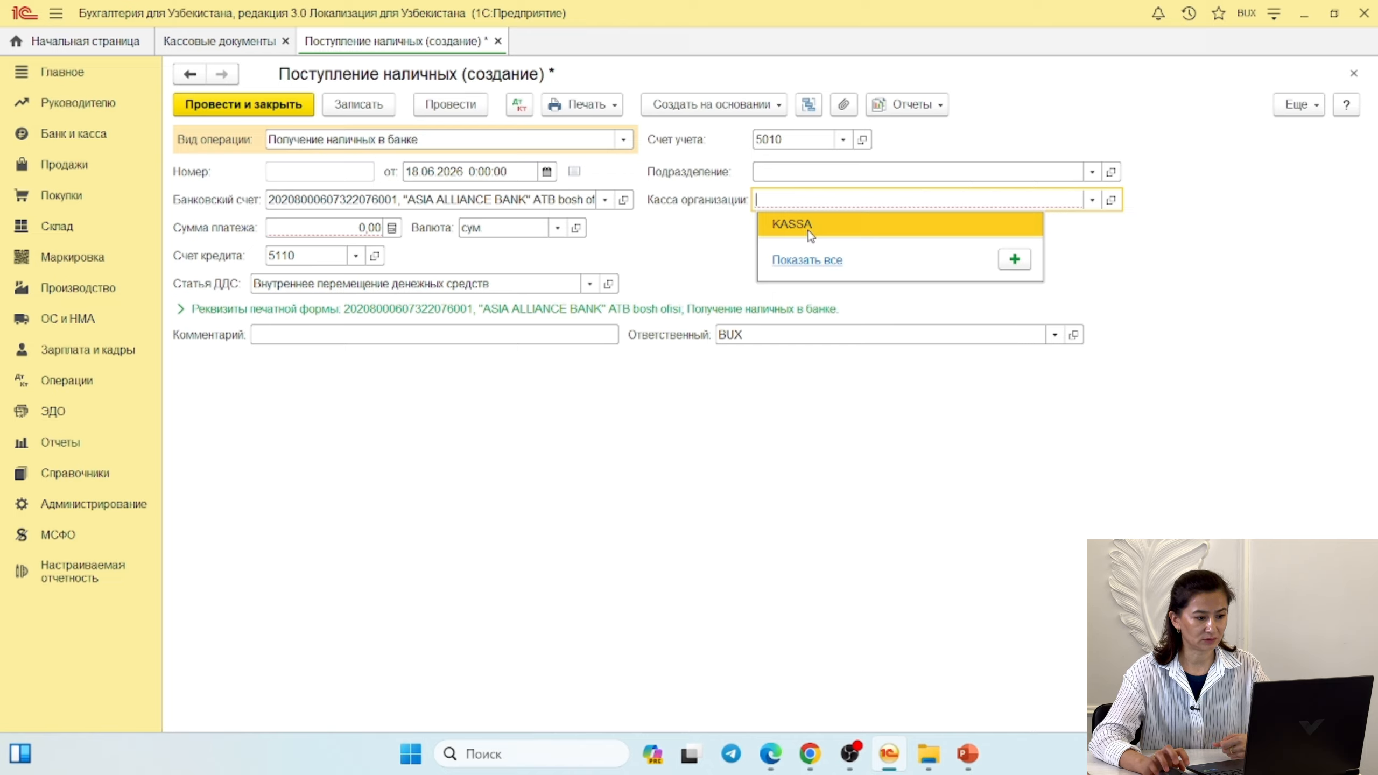
left_click(811, 235)
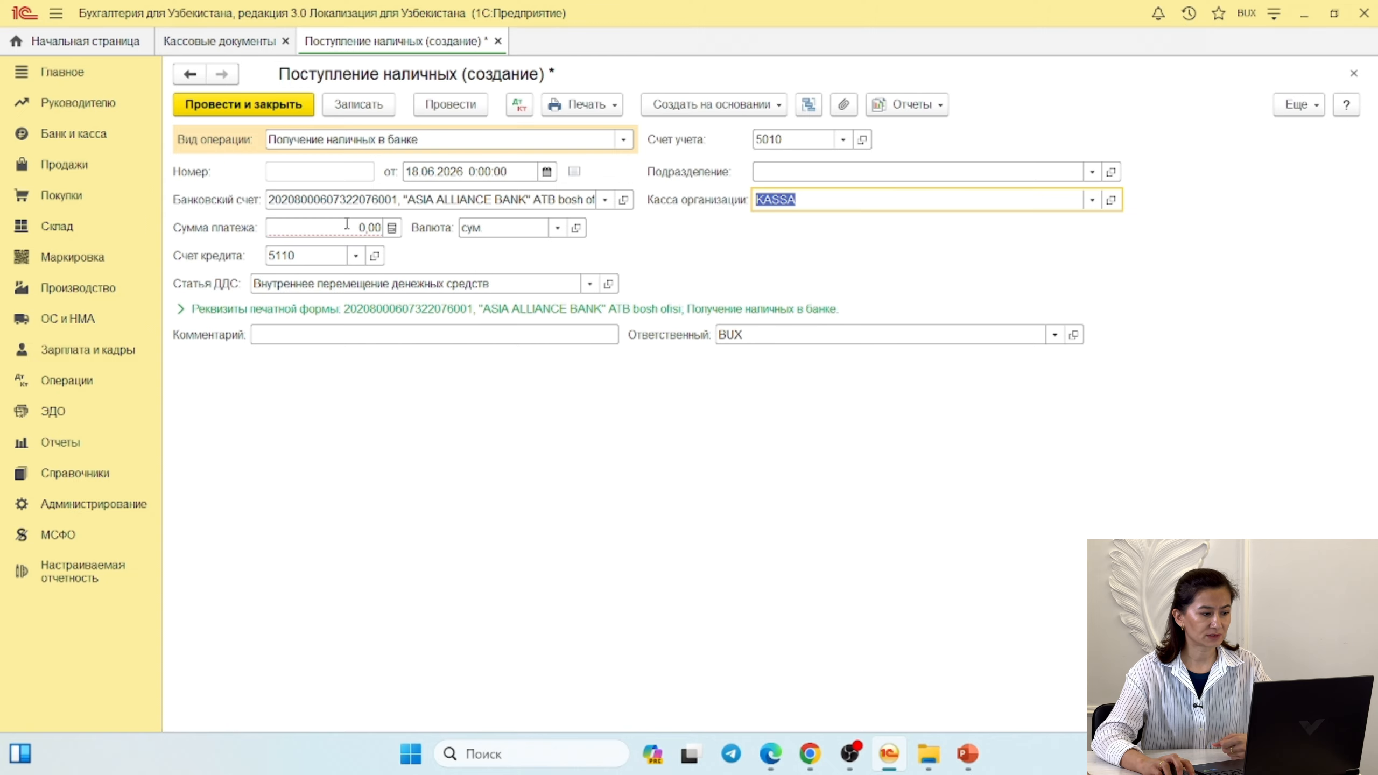
key("Tab")
type("10 000 00")
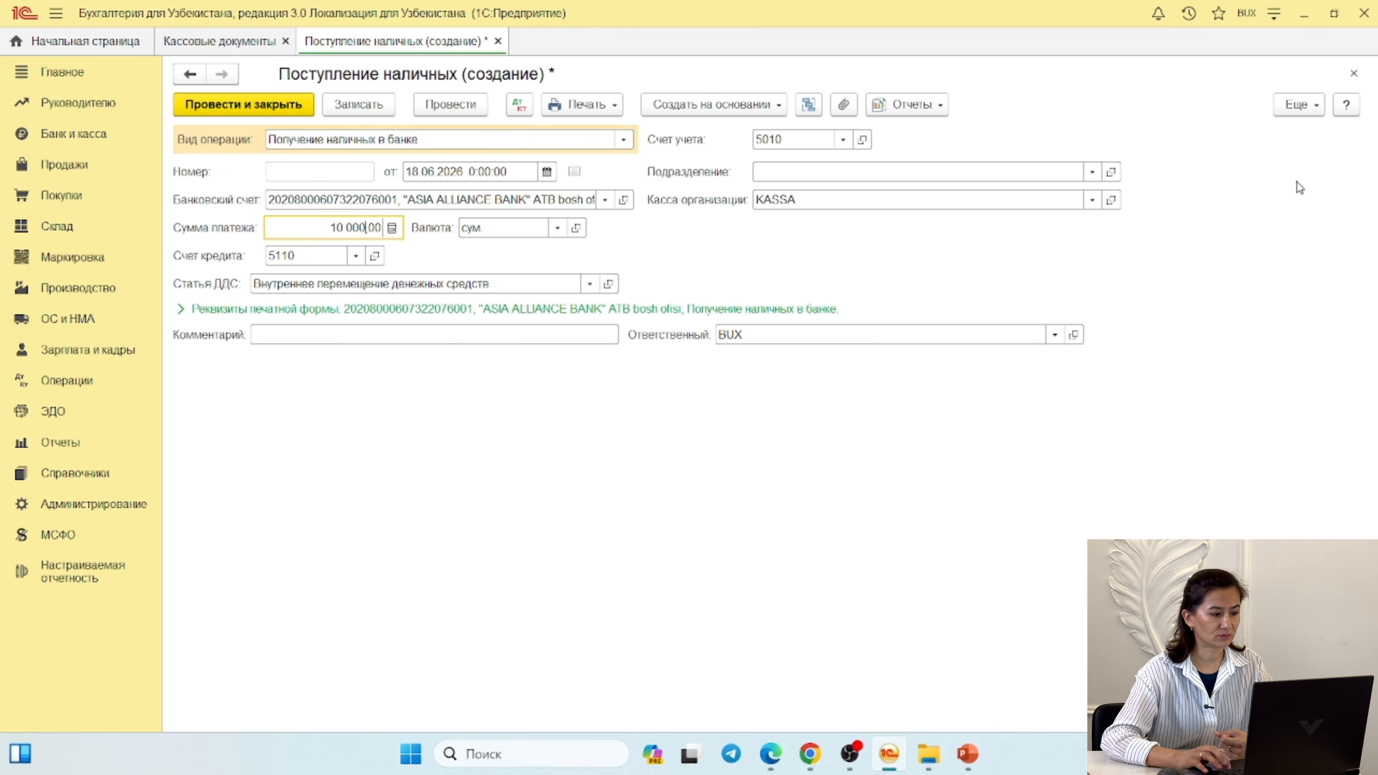
type("0")
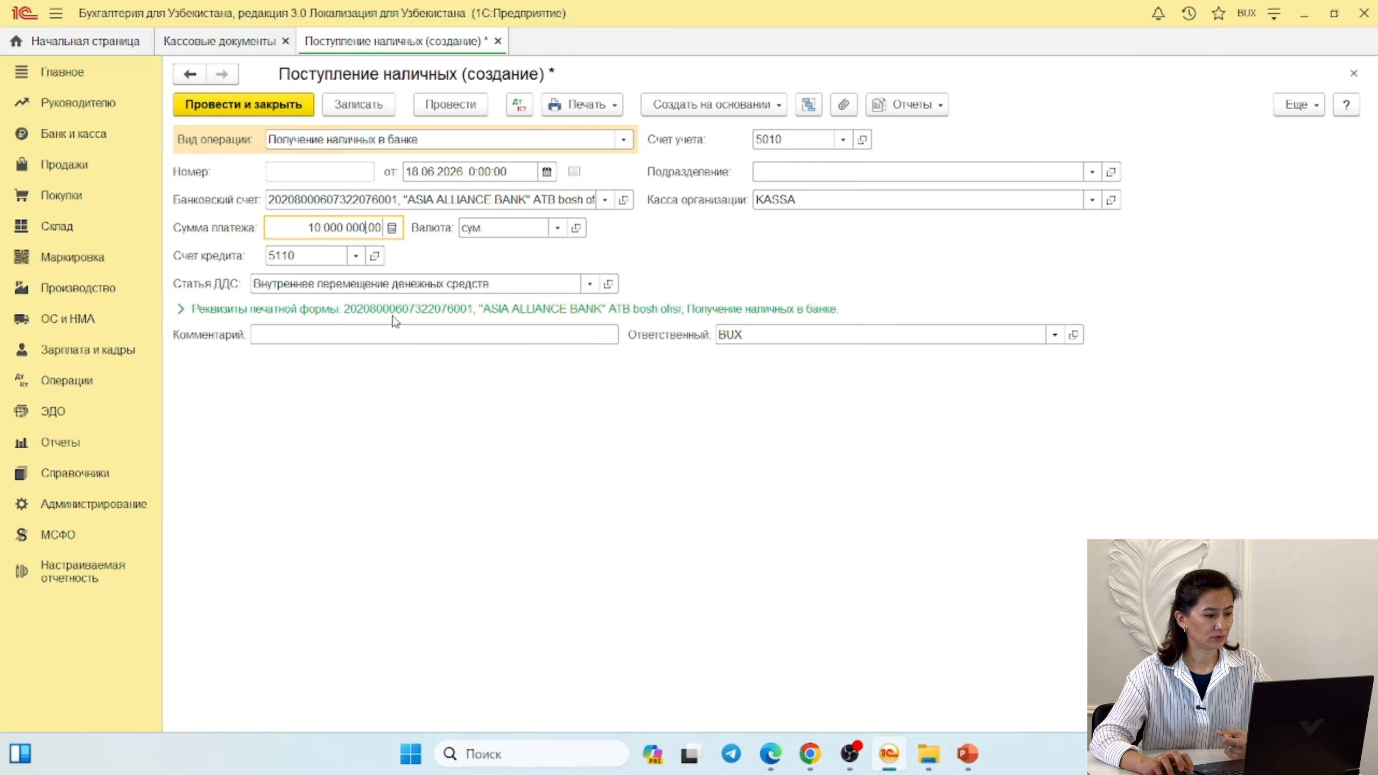
- Review the receipt's credit account and cash account, and post and close the document
left_click(311, 258)
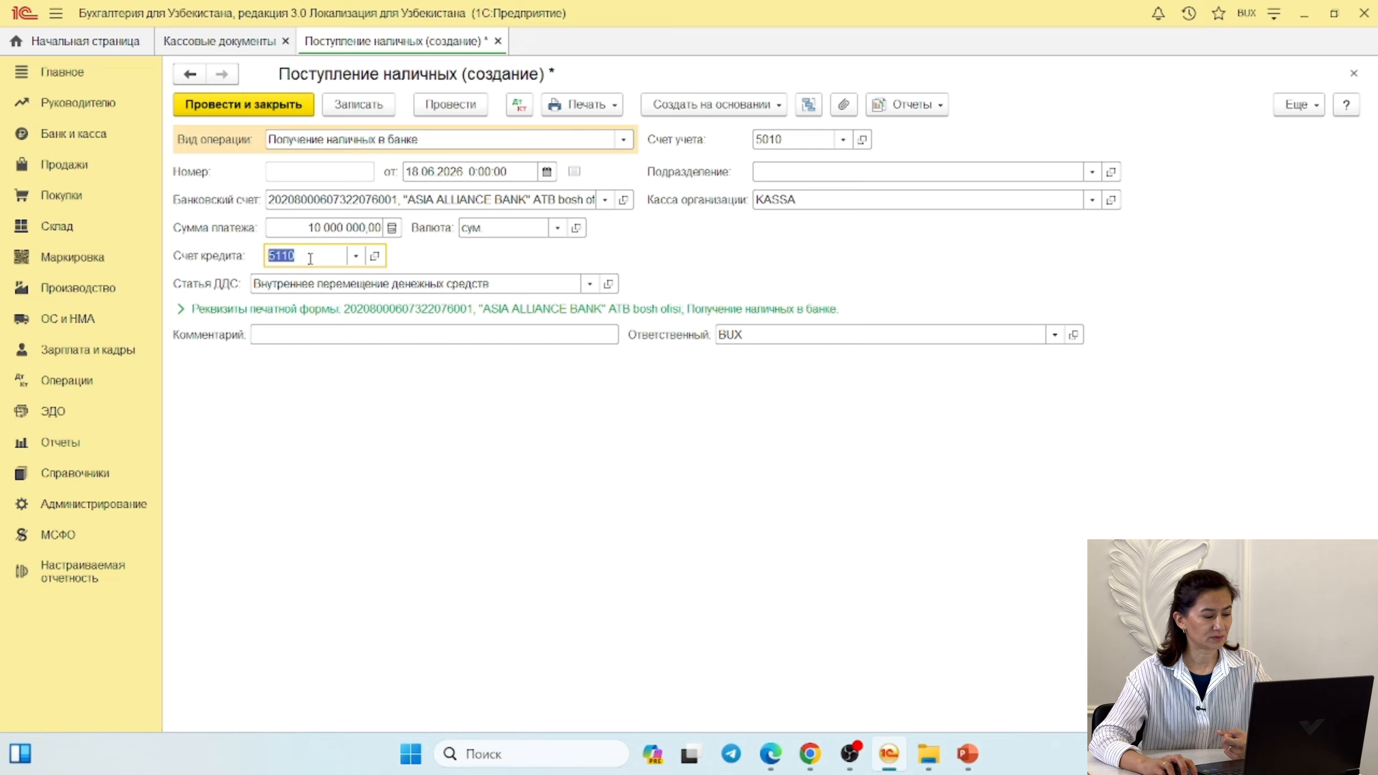
left_click(311, 258)
left_click_drag(300, 259, 260, 259)
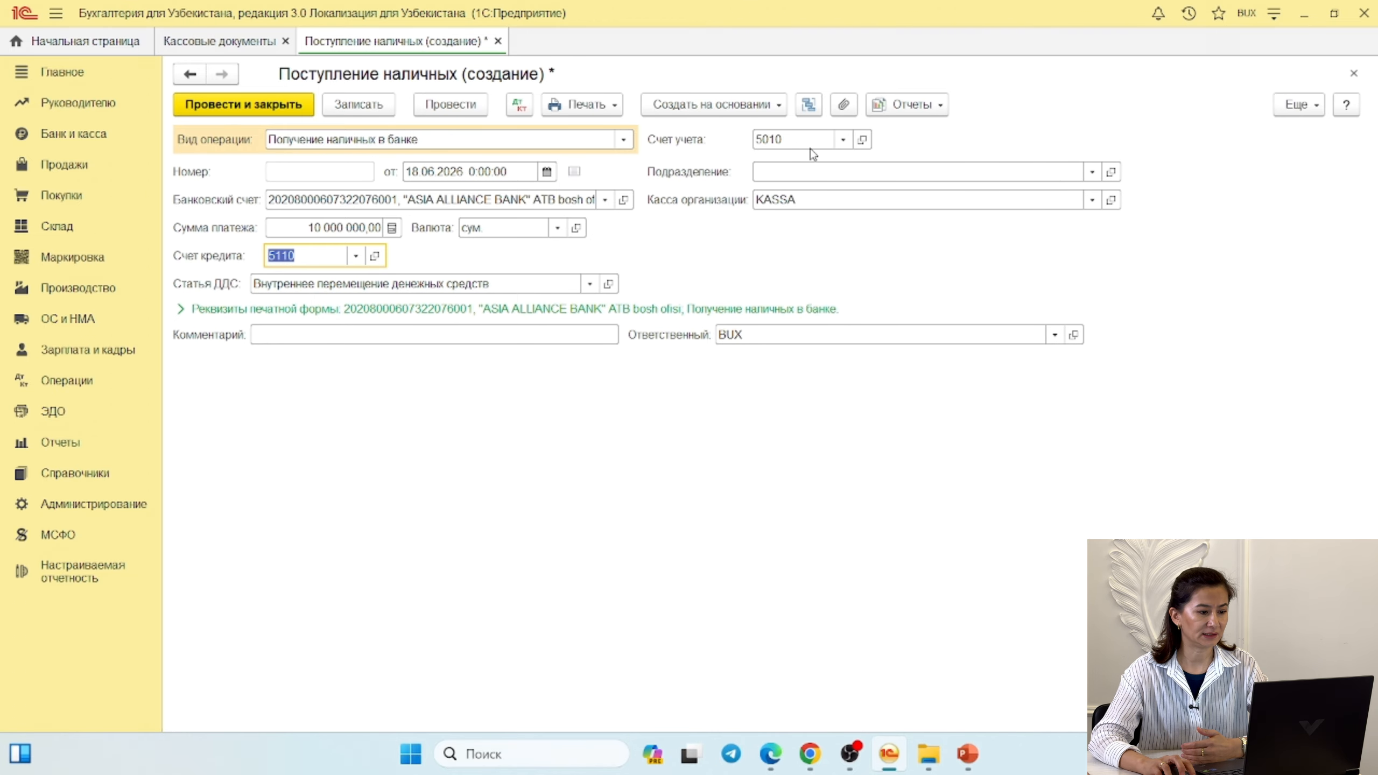
left_click(776, 142)
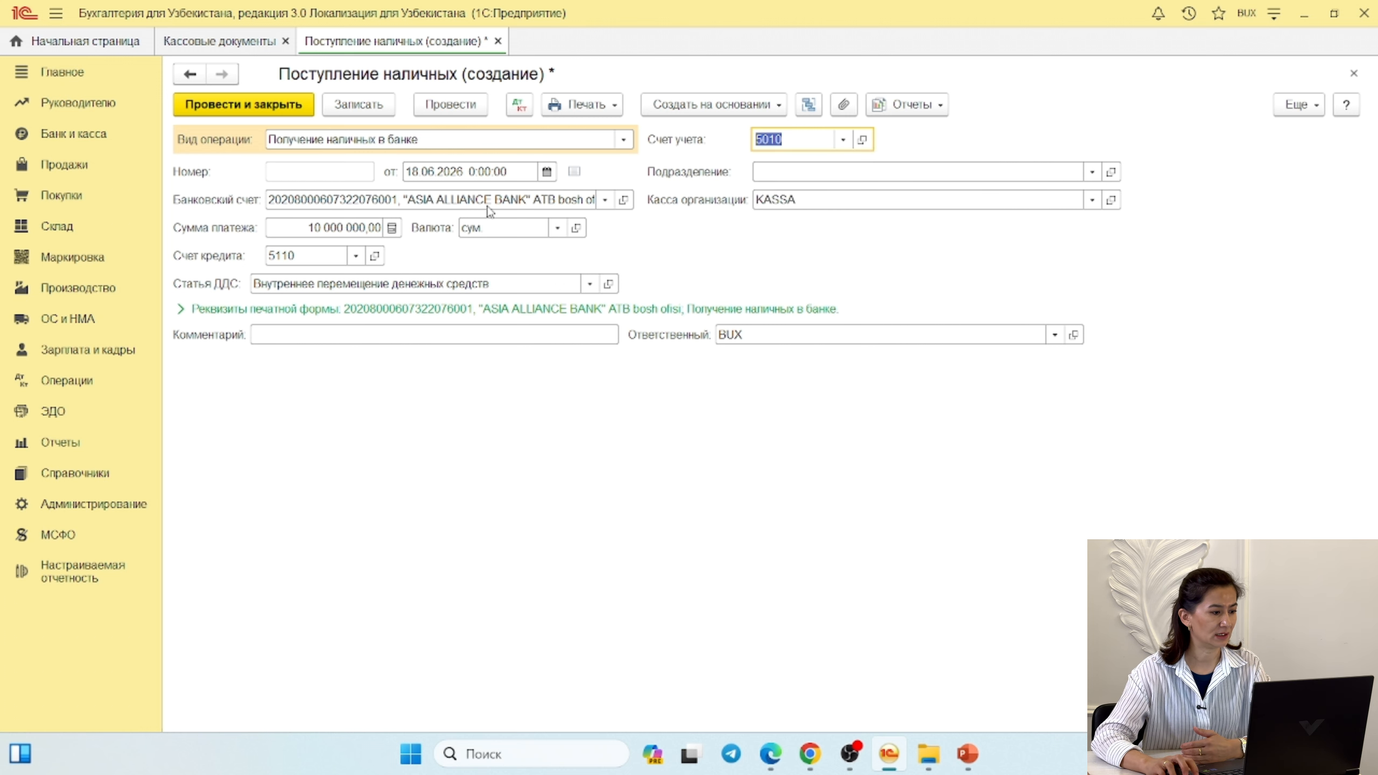
left_click(262, 109)
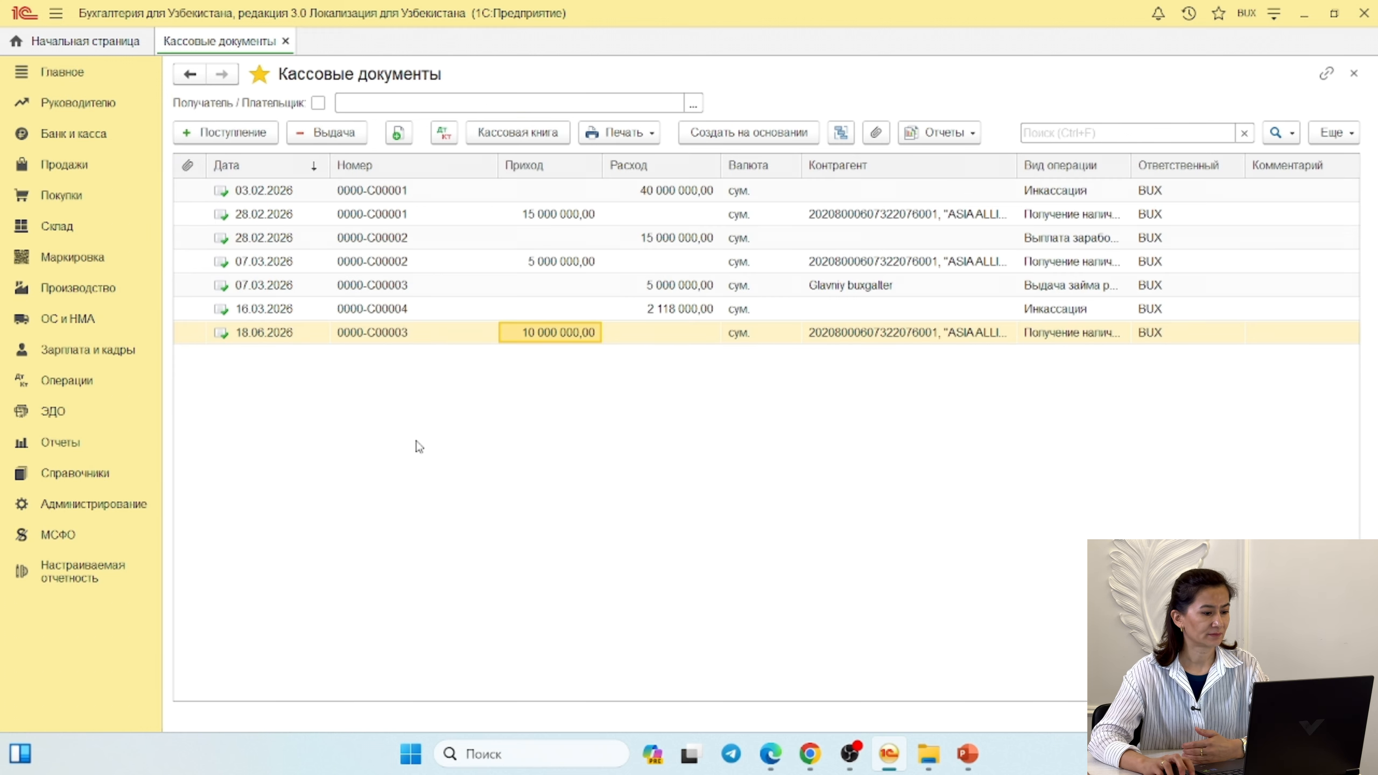
- Create a new cash issue document (Выдача) with the operation type Выплата заработной платы работнику
left_click(686, 339)
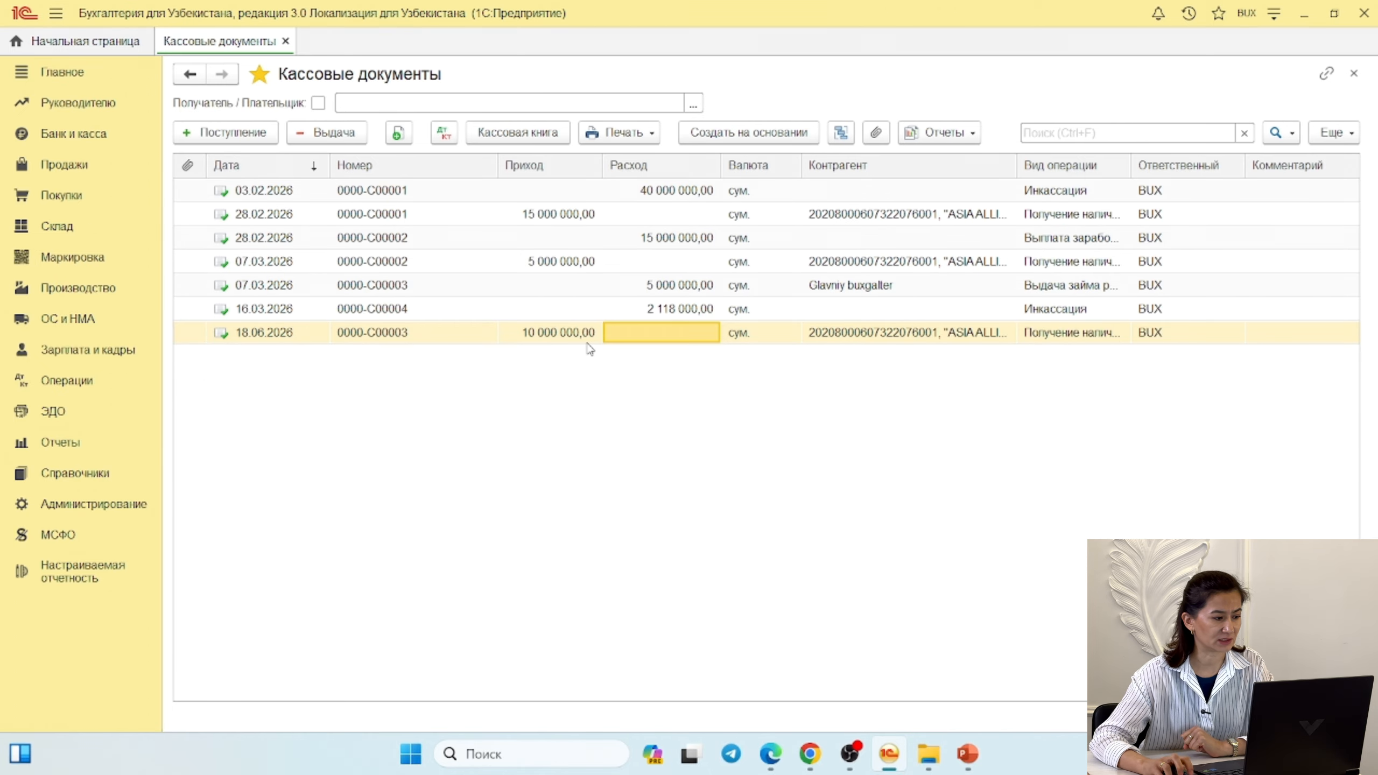
left_click(329, 137)
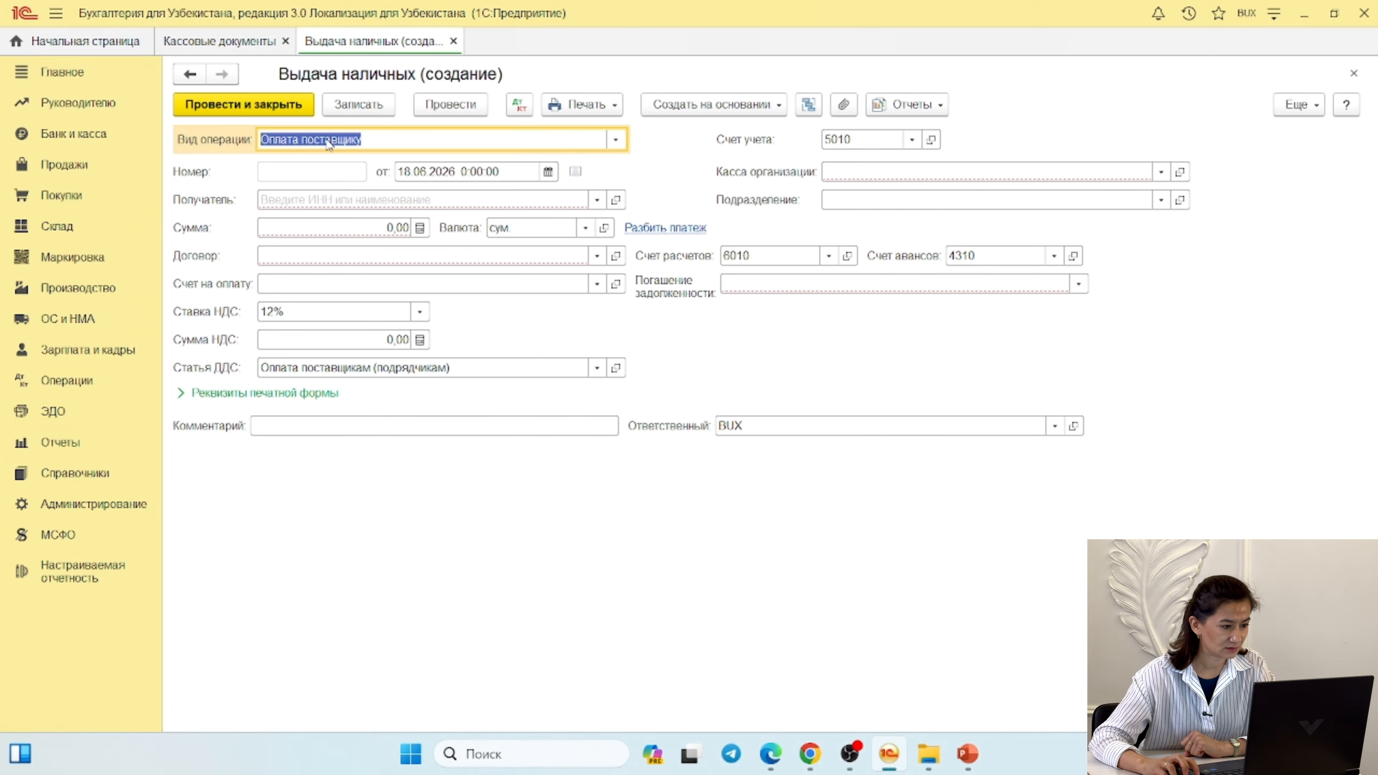
left_click(602, 137)
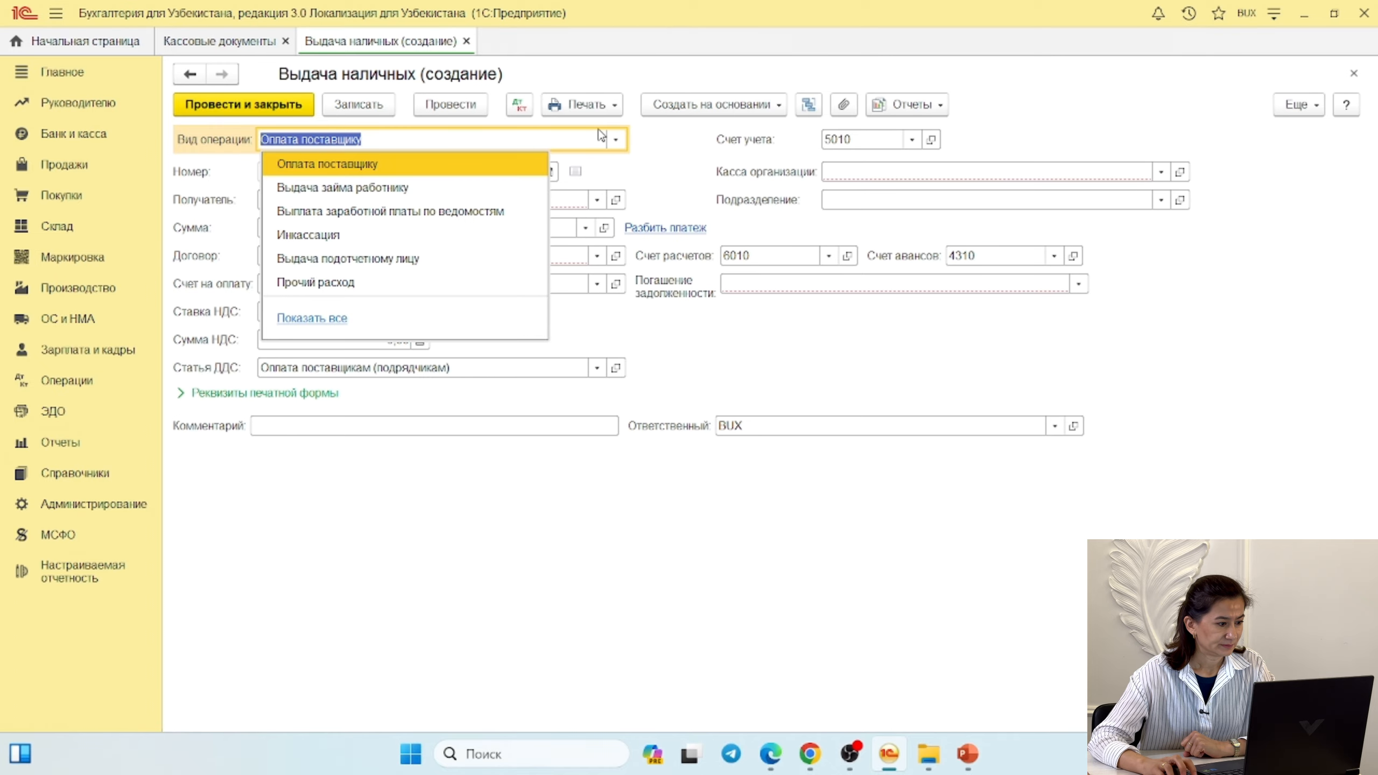
left_click(336, 319)
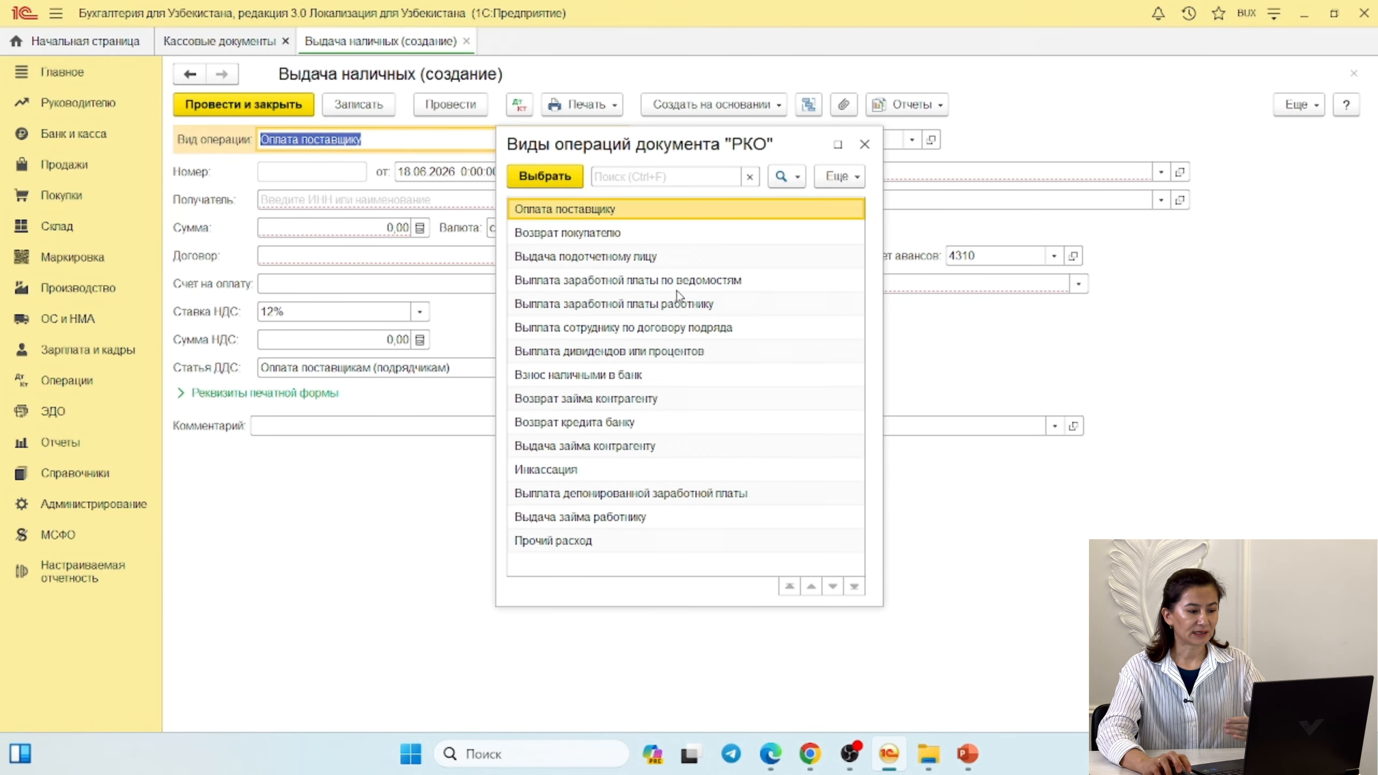
left_click(680, 381)
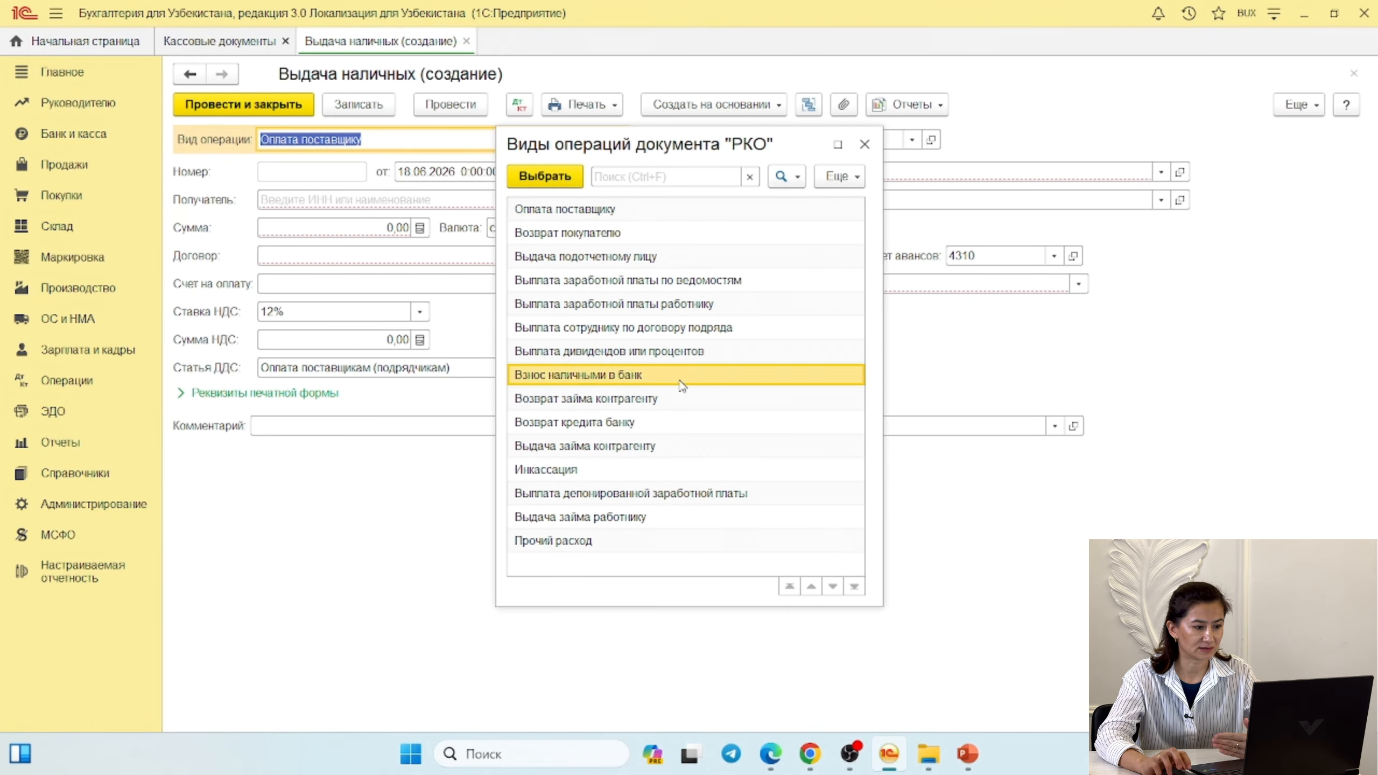
left_click(648, 350)
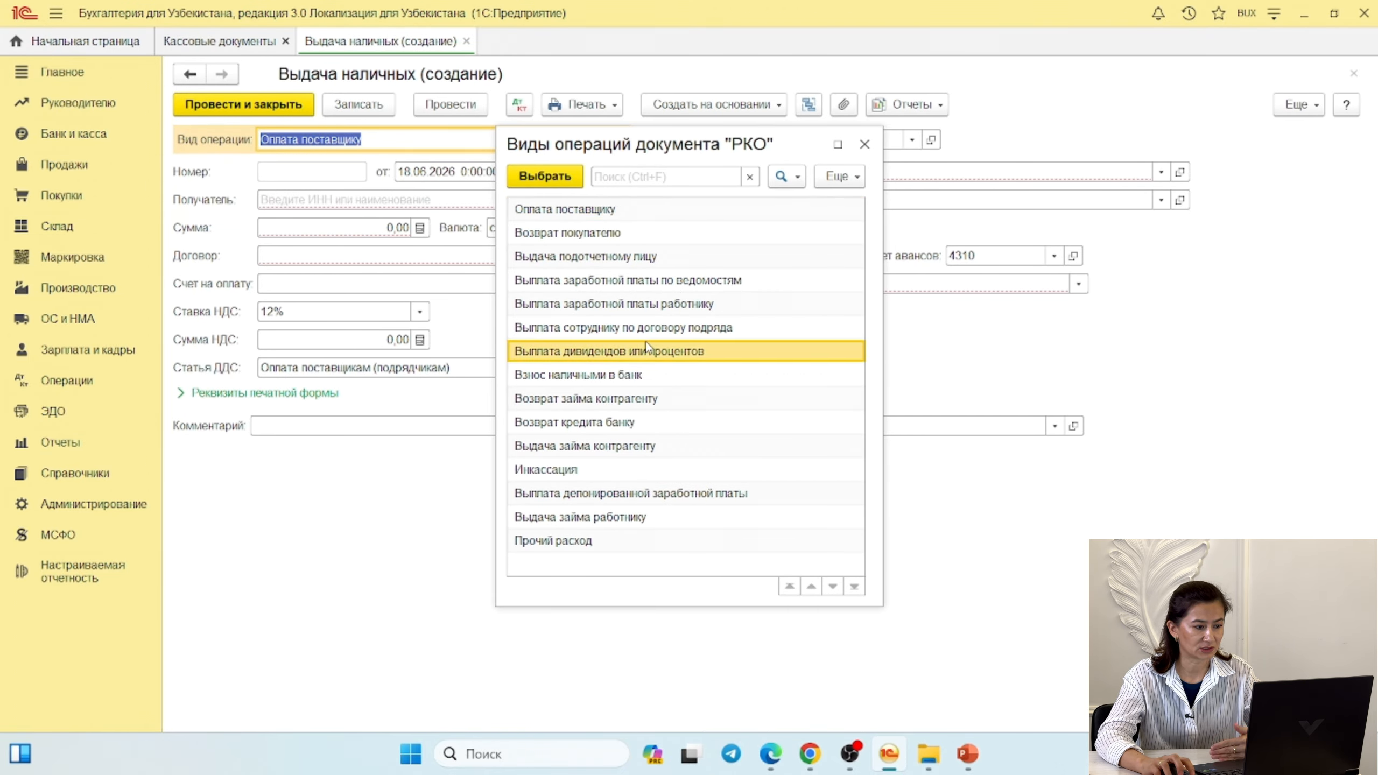
left_click(614, 306)
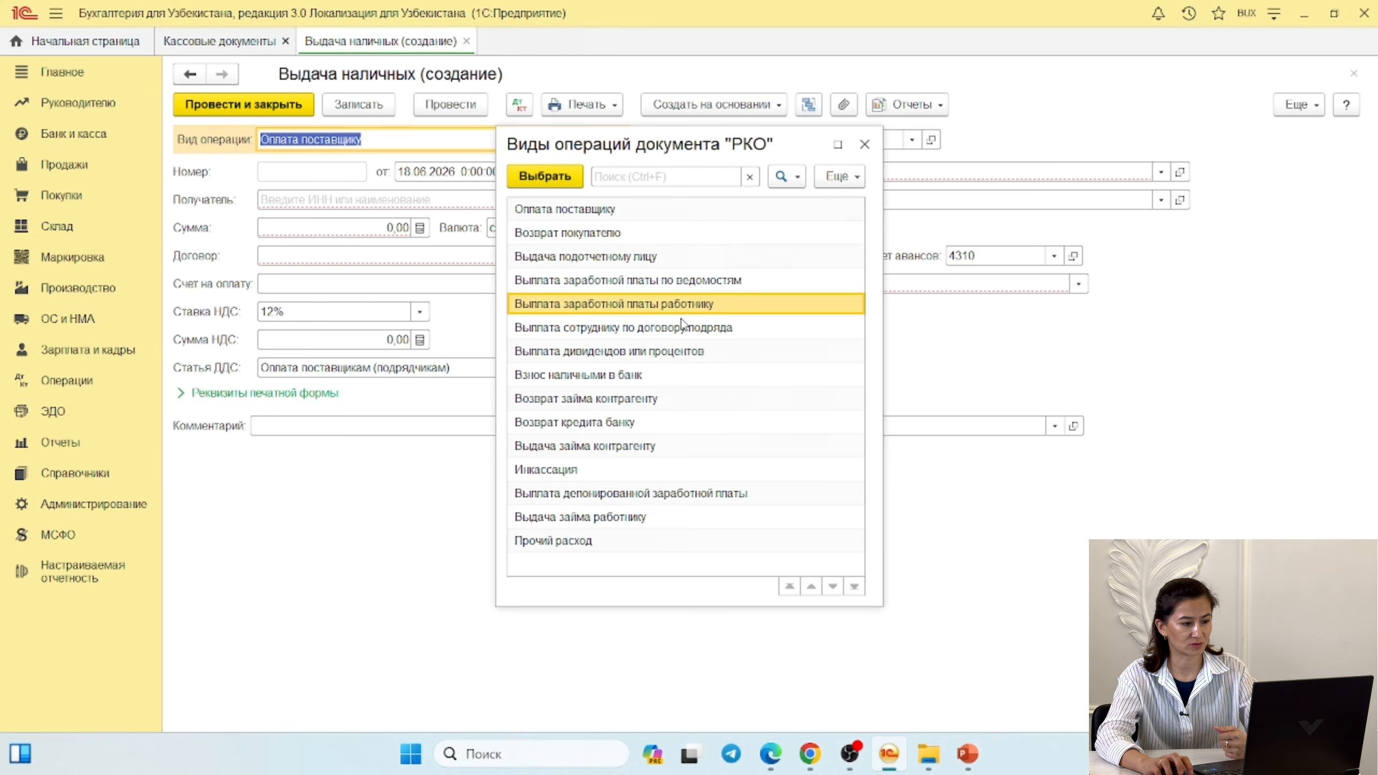
left_click(632, 286)
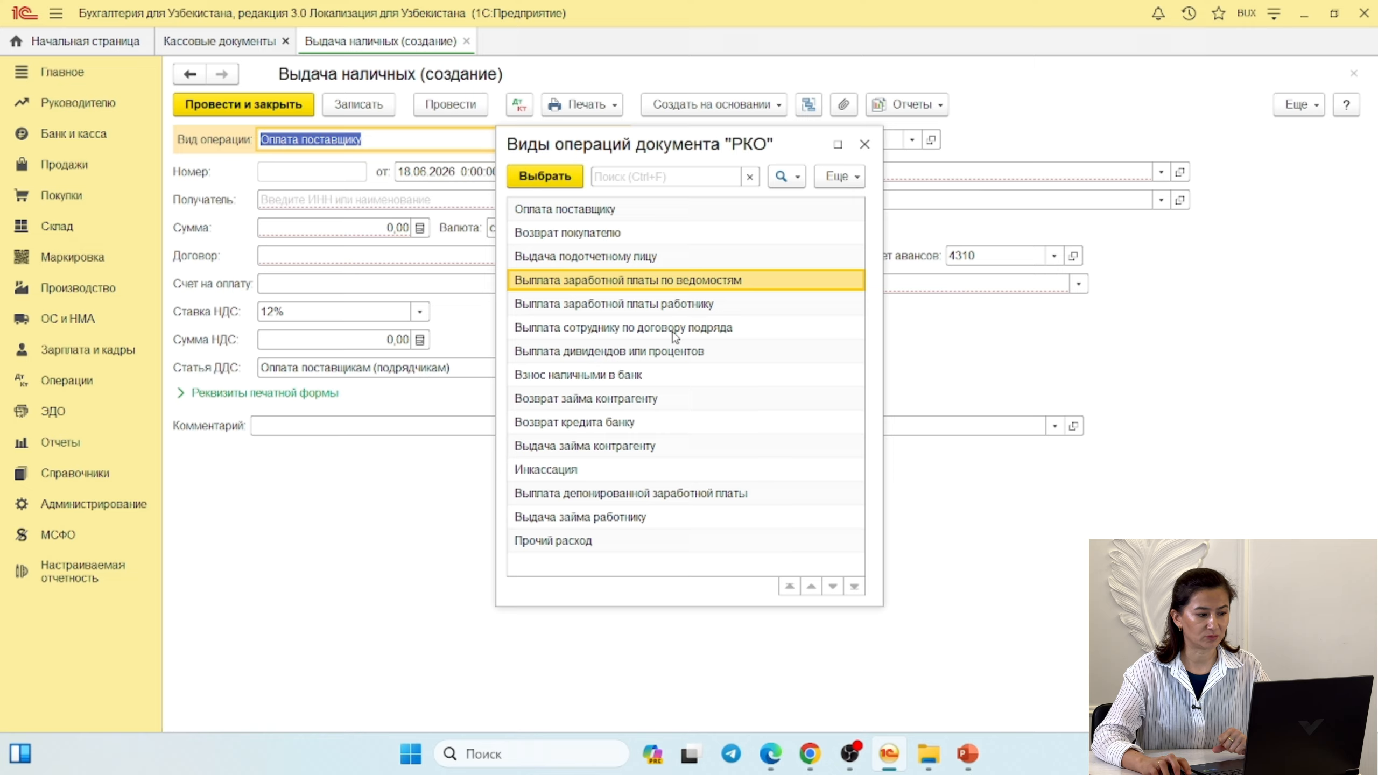
left_click(656, 309)
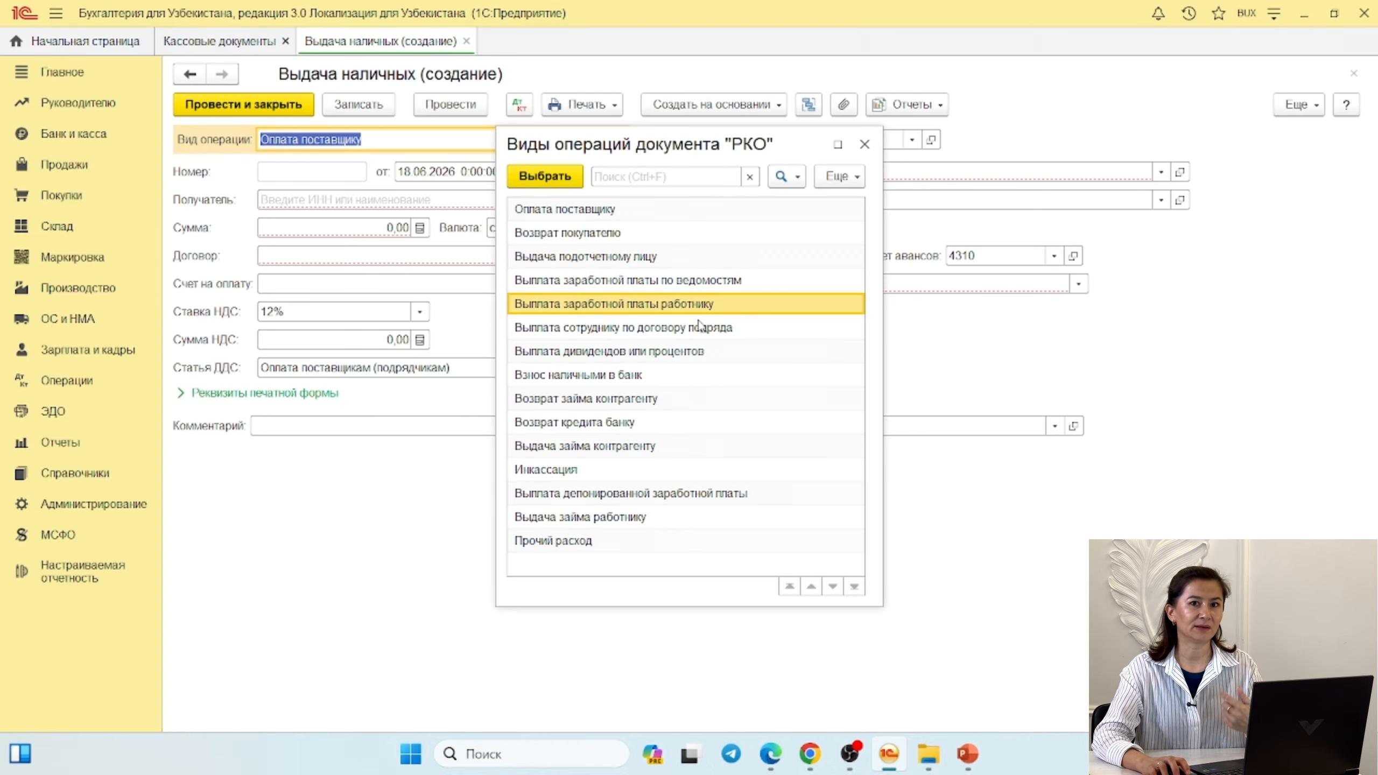
double_click(672, 310)
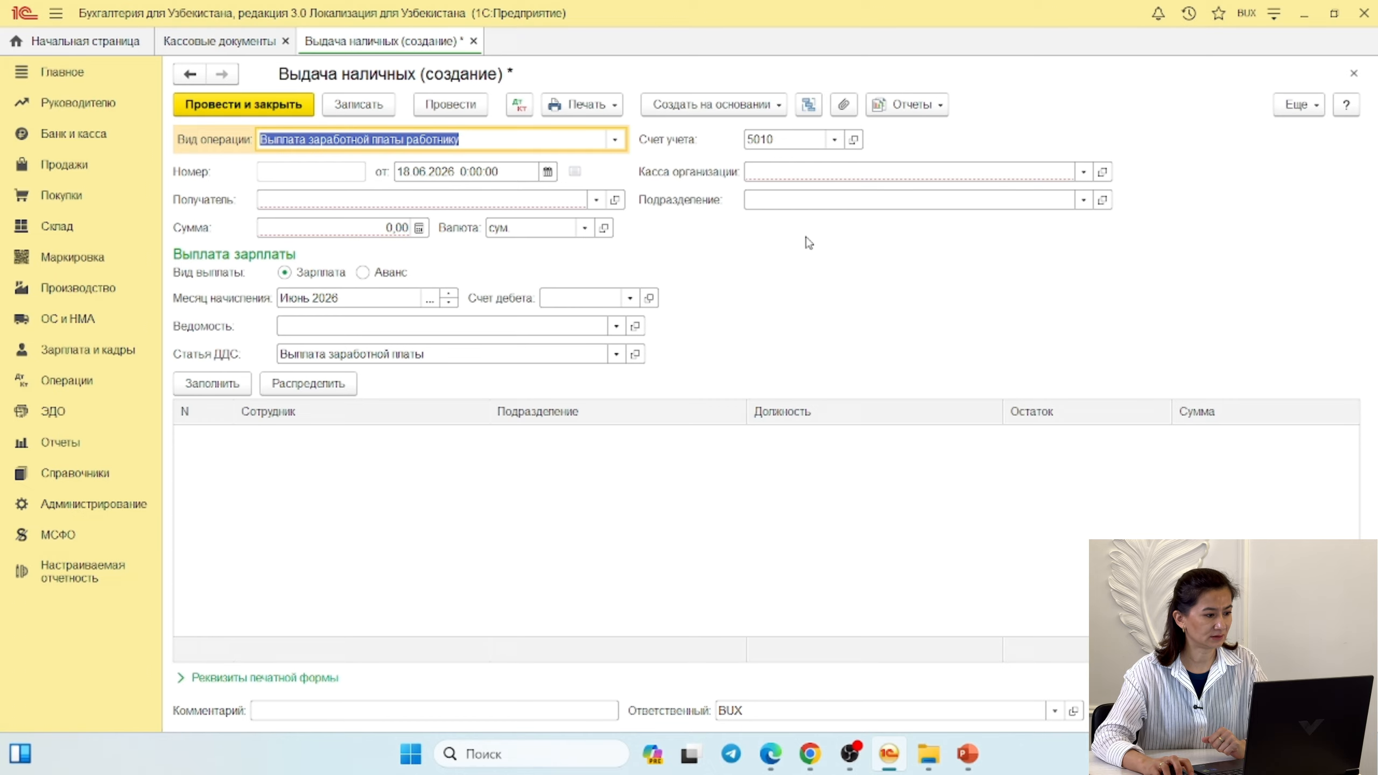
- In the cash issue, set the cash desk to KASSA and choose the director from the full list of individuals as recipient
left_click(451, 198)
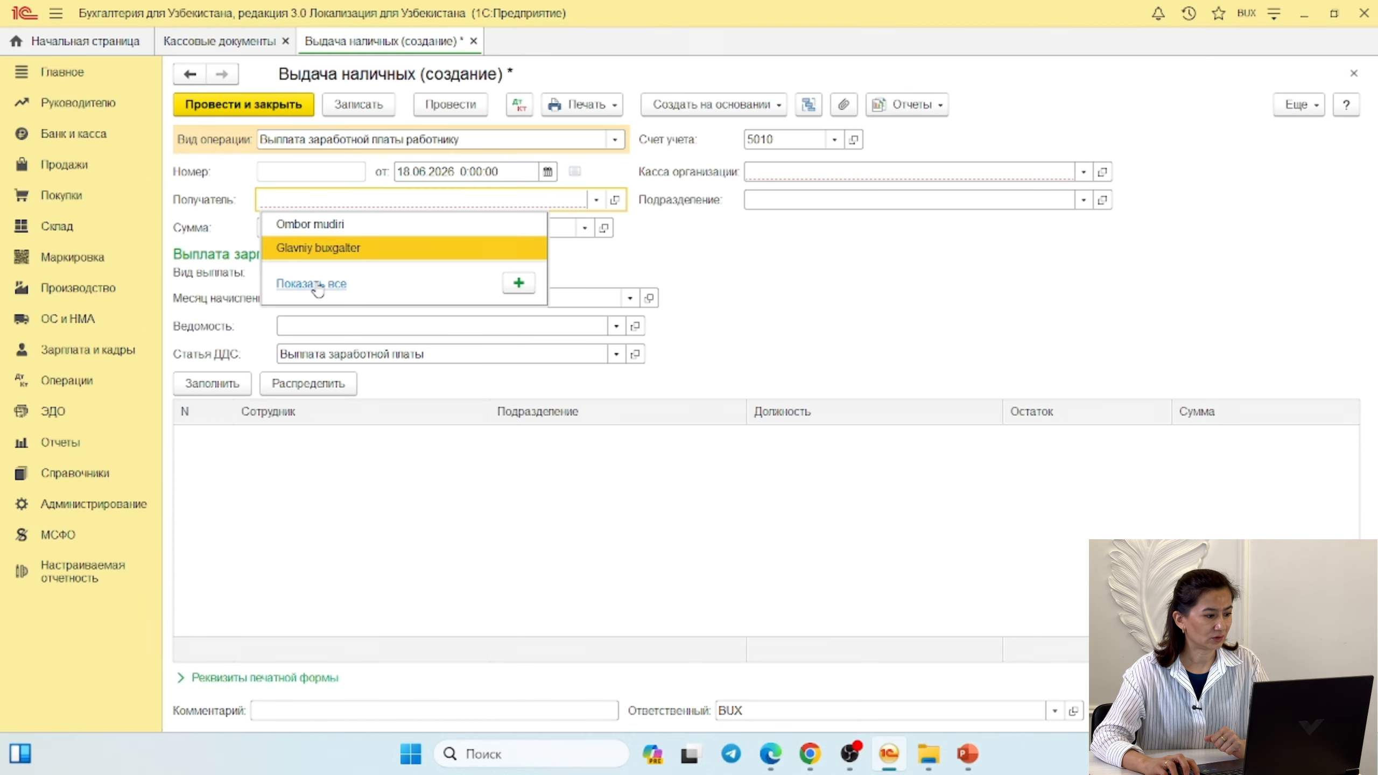
left_click(824, 169)
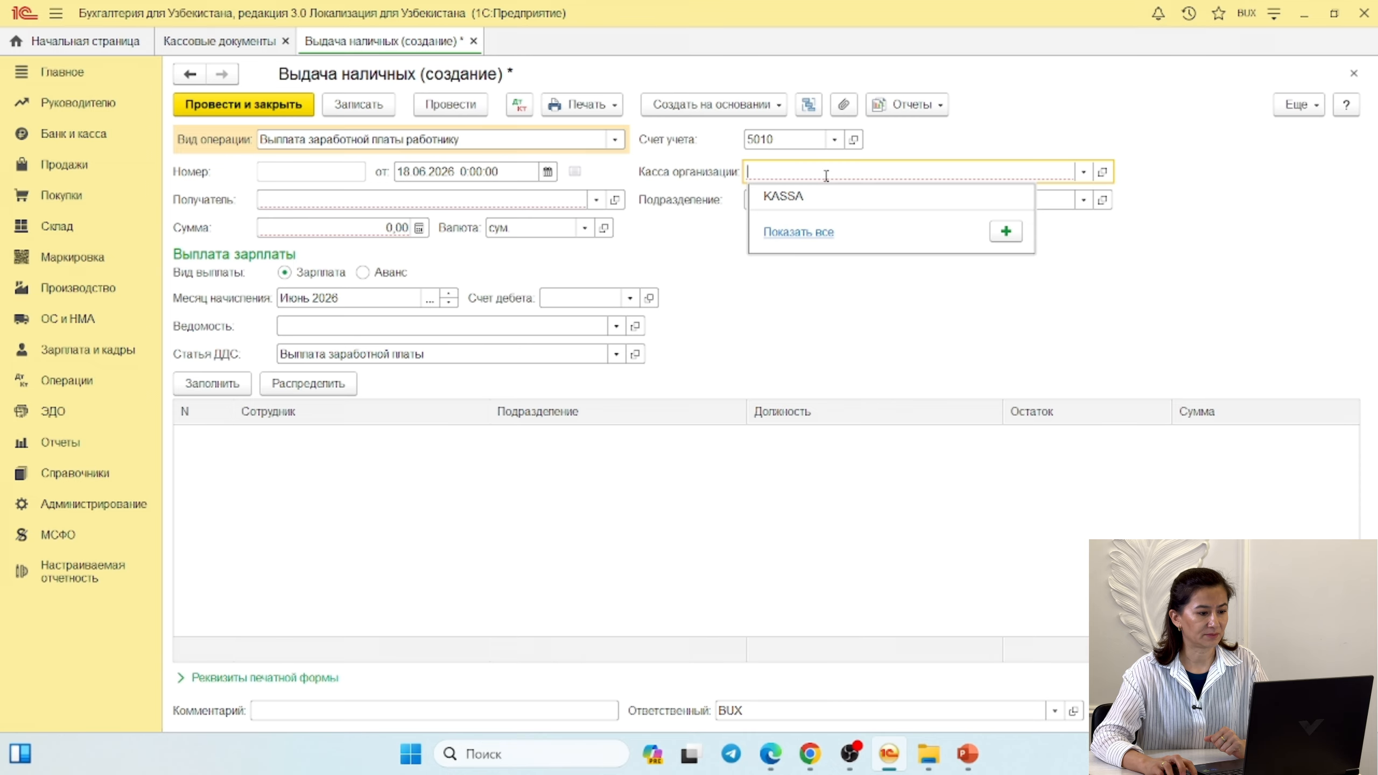
left_click(808, 197)
left_click(281, 203)
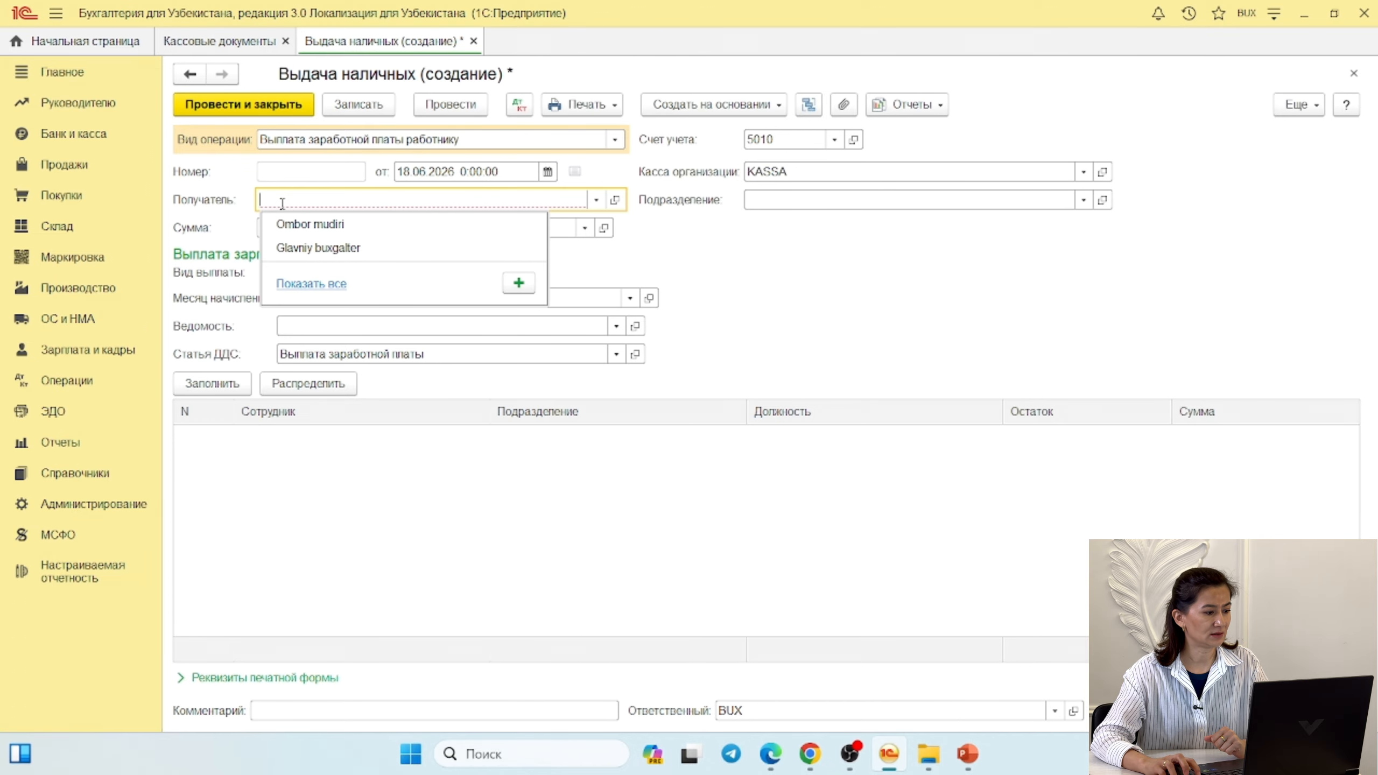
left_click(295, 283)
left_click(484, 450)
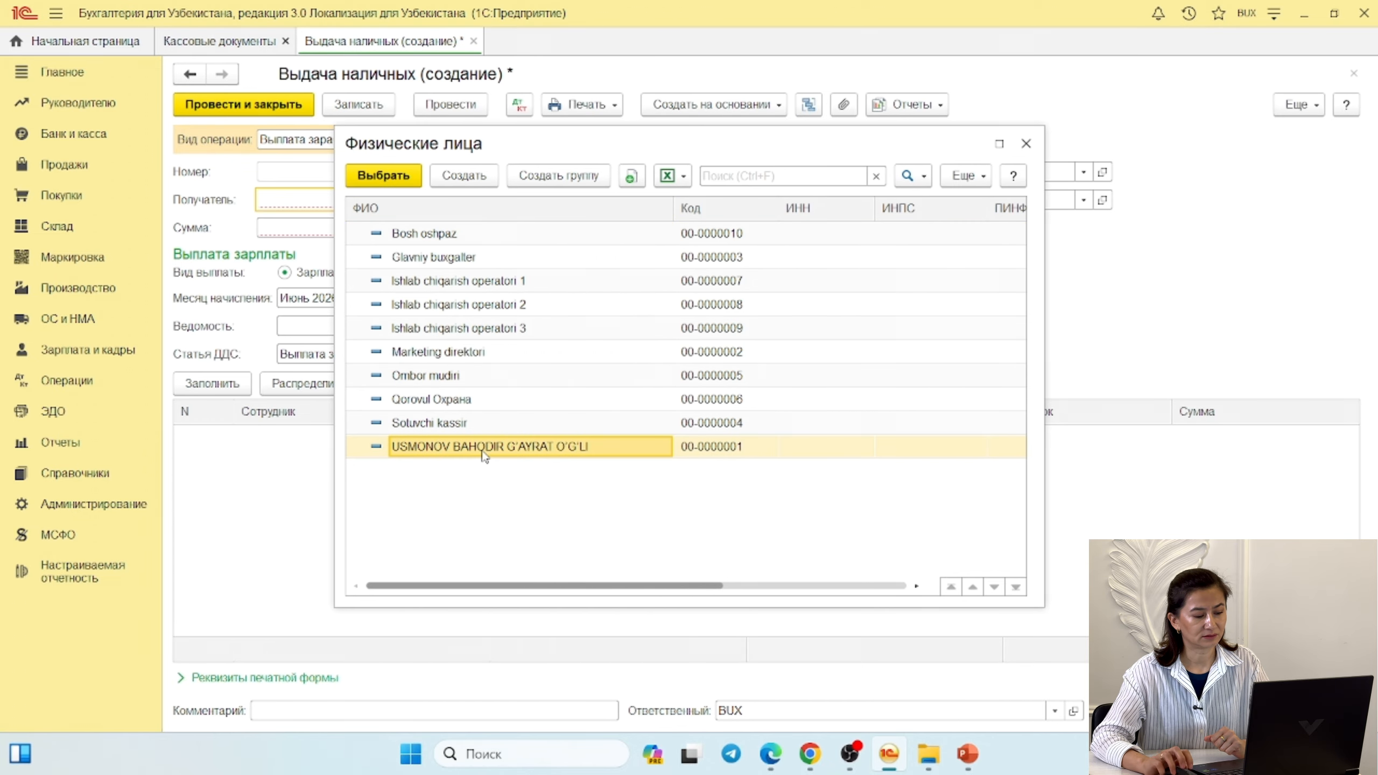
double_click(483, 448)
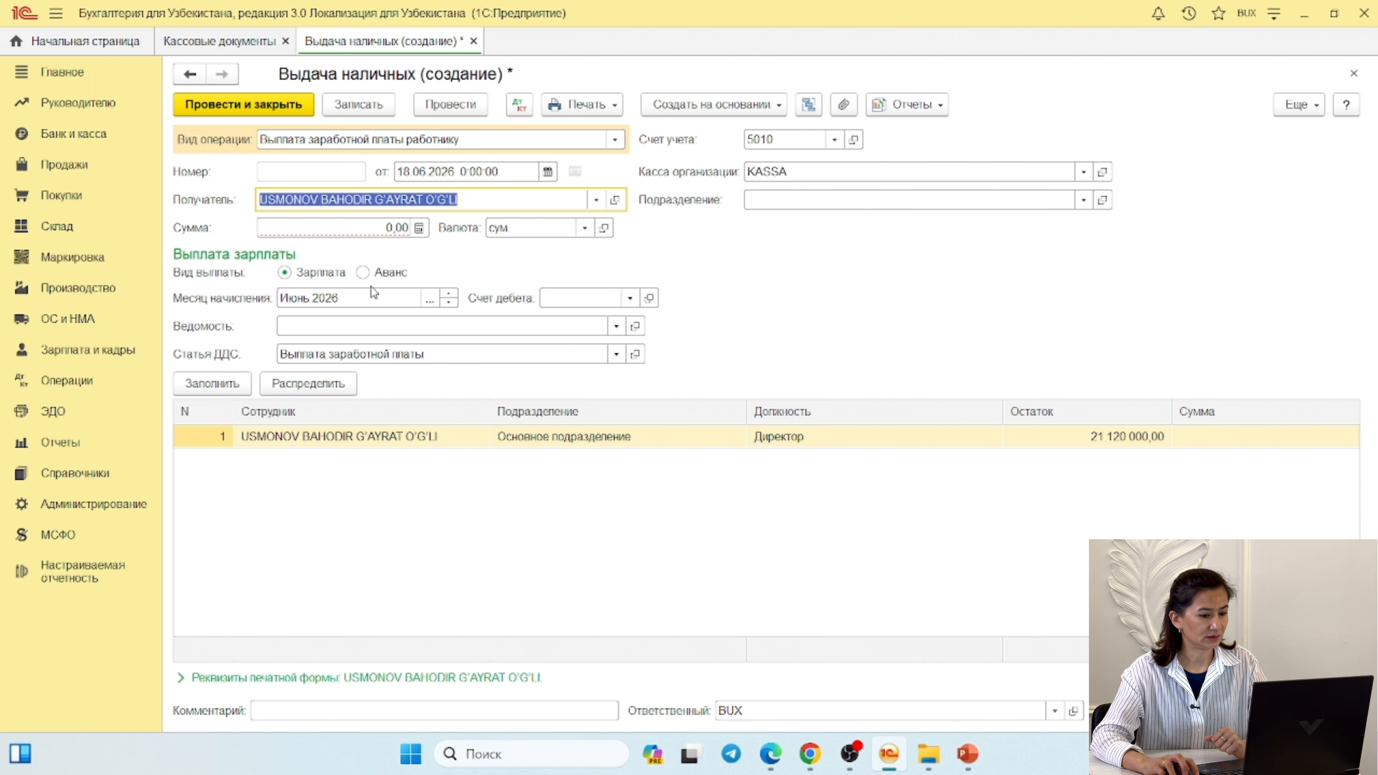
- Enter 10 000 000 as the salary payout amount in the director's row of the employee table
left_click(1091, 464)
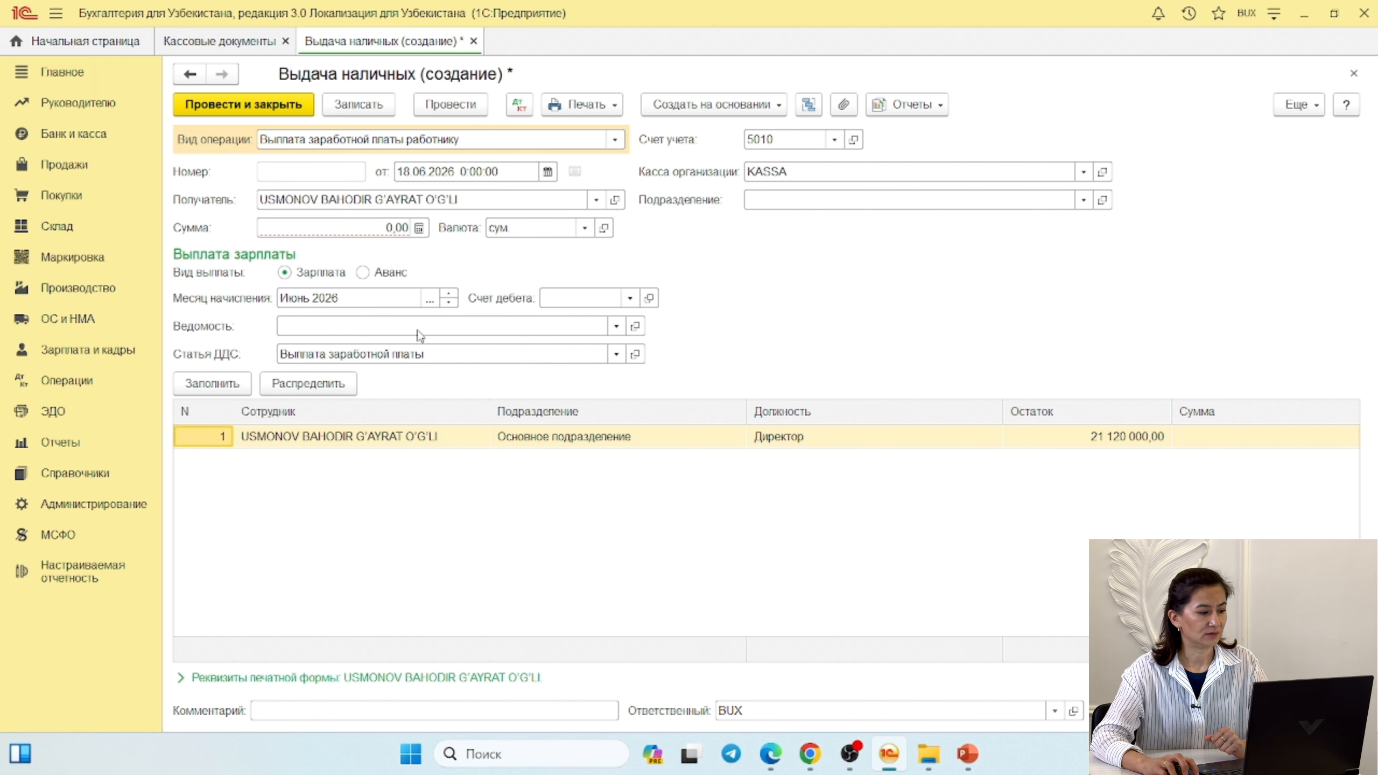
left_click(352, 228)
left_click(1222, 442)
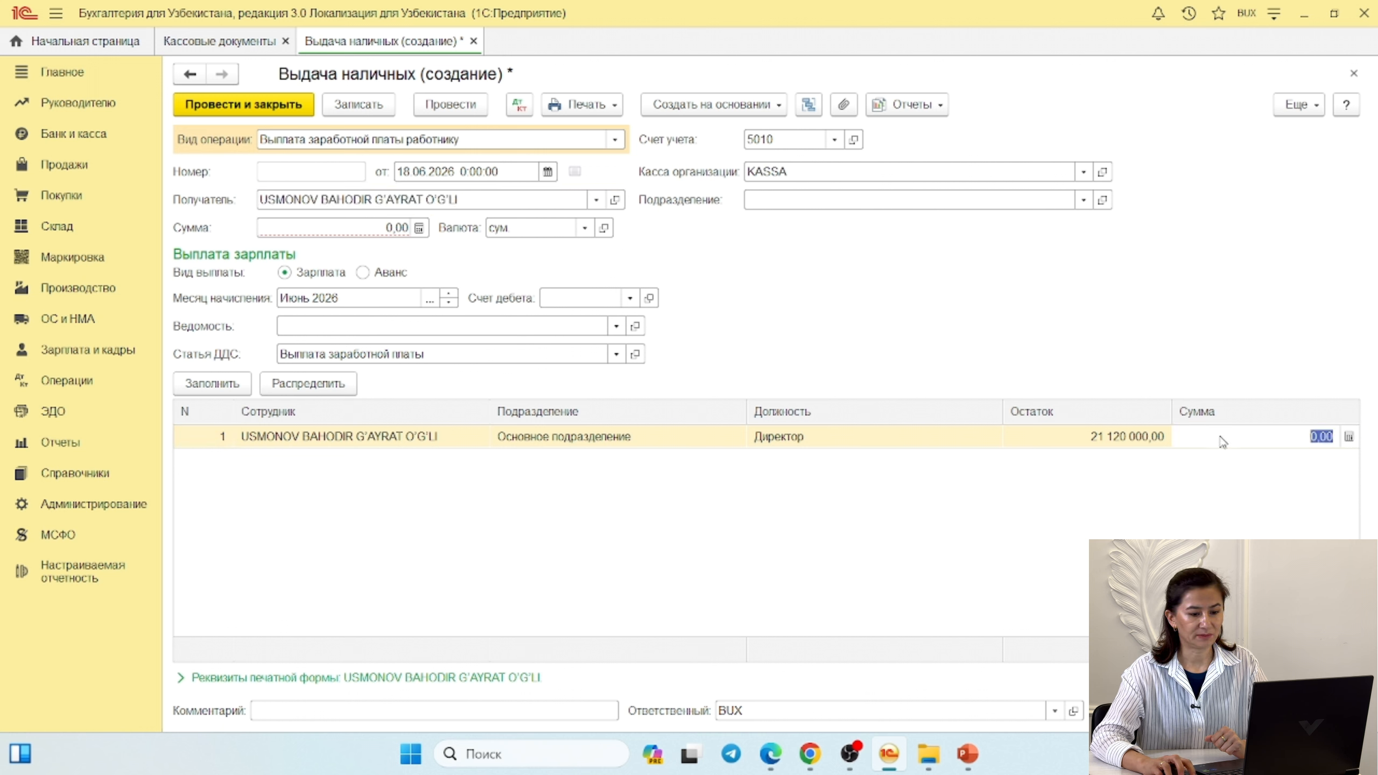
type("10000000")
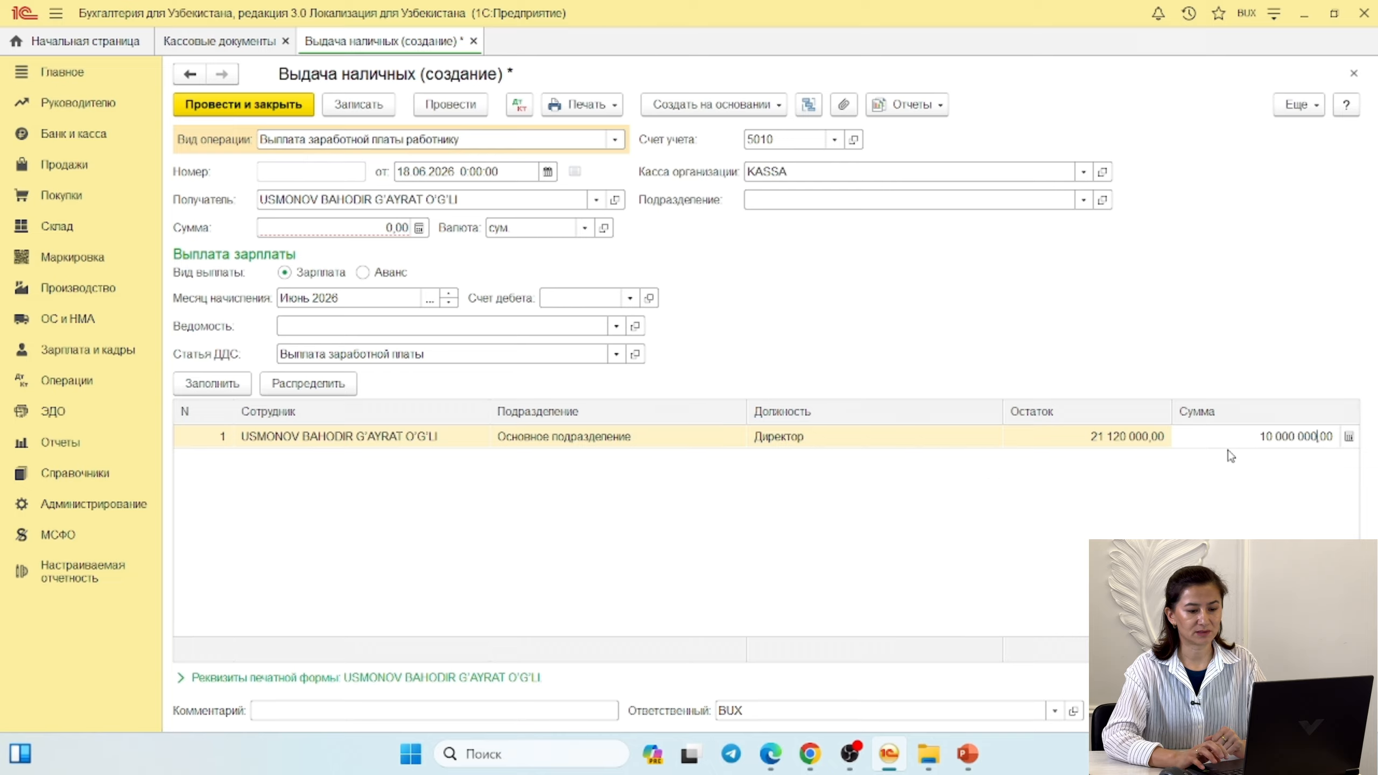
- Confirm the employee's payout amount and set the accrual month of the salary payment to April 2026 (Апрель 2026)
key("Return")
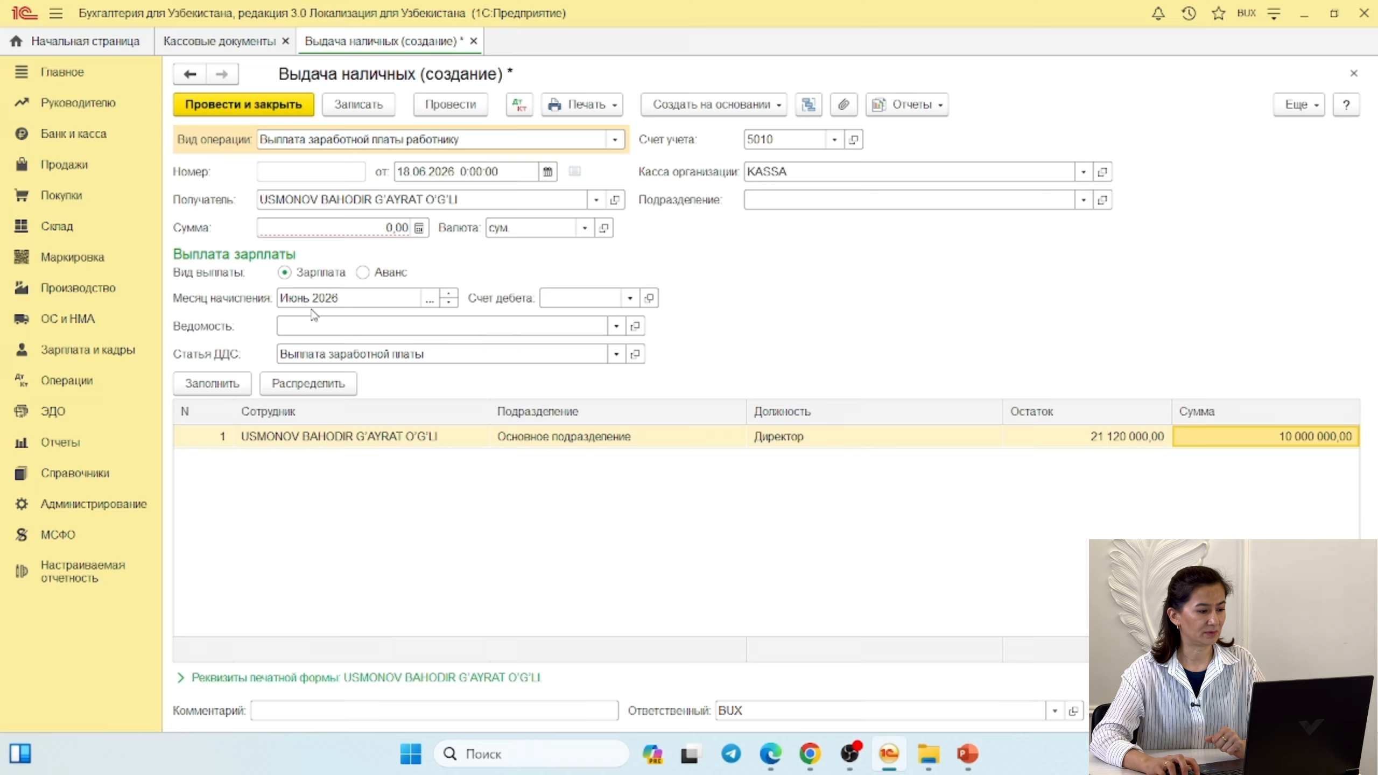
left_click(355, 298)
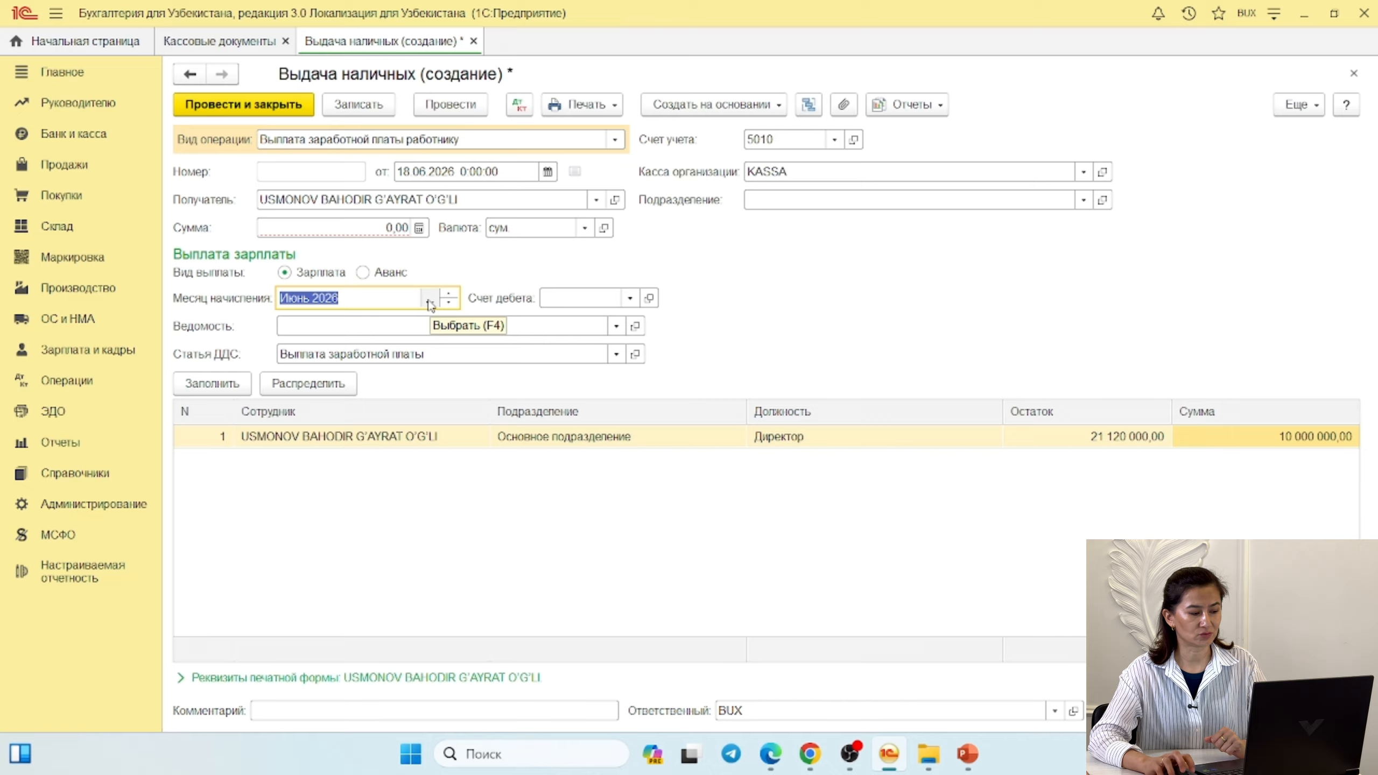
left_click(430, 298)
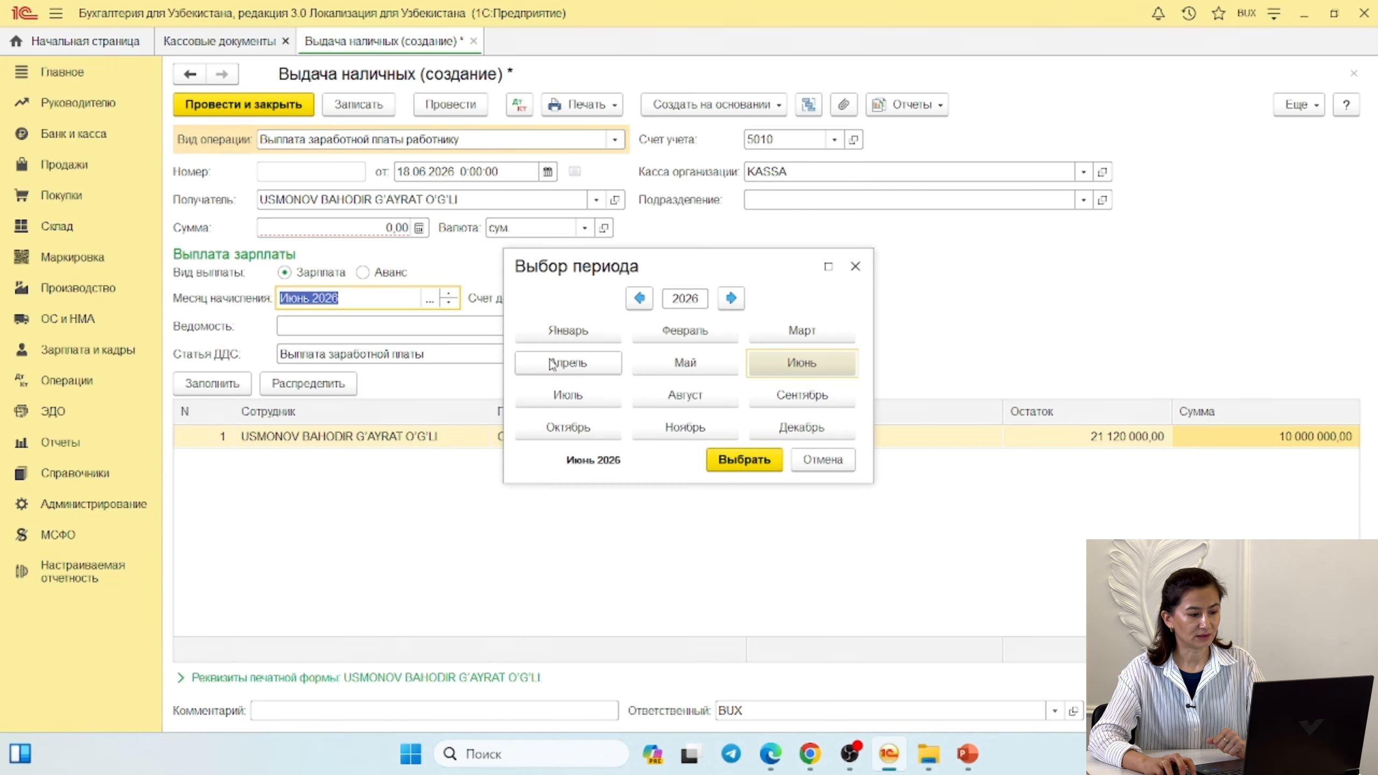
left_click(573, 368)
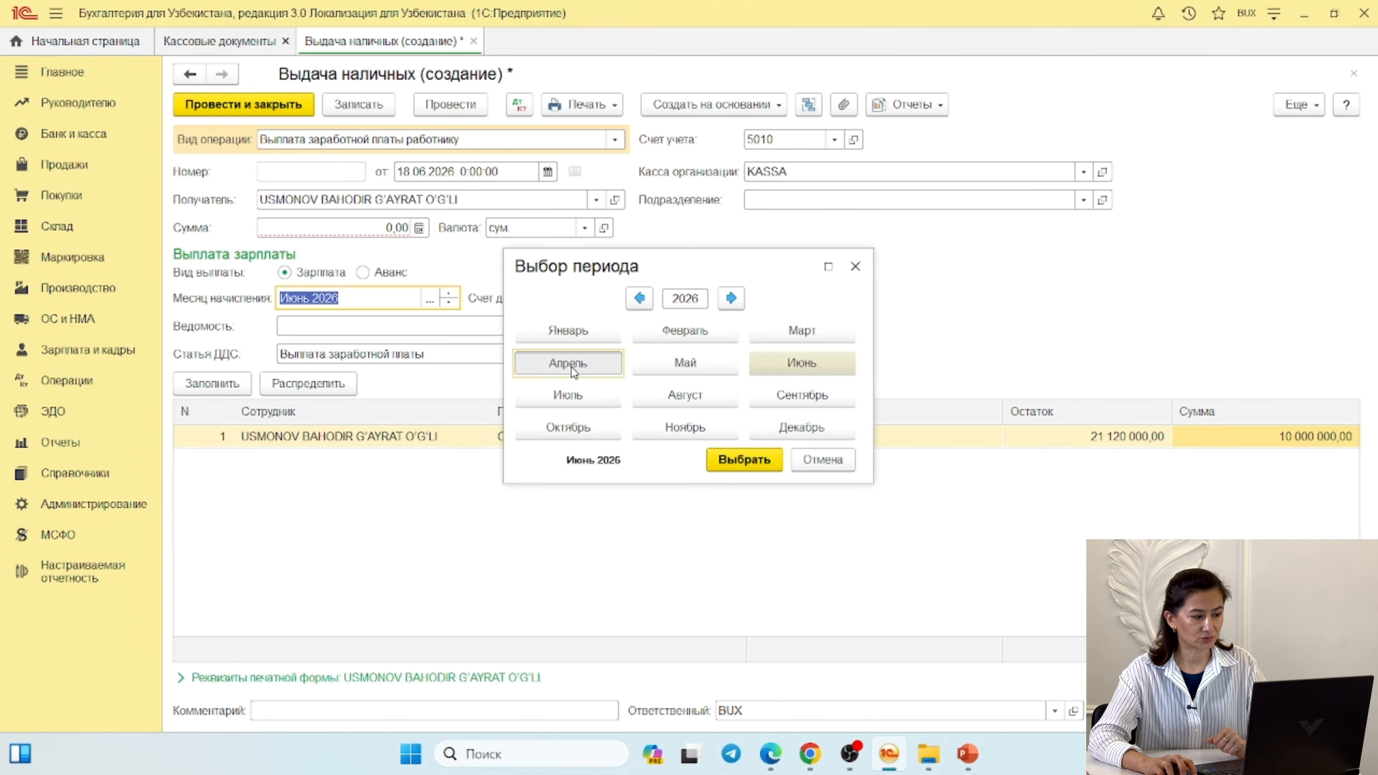
left_click(733, 463)
- Enter 10 000 000 as the total sum of the cash issue, and post and close the document
left_click(367, 228)
type("10 000 ")
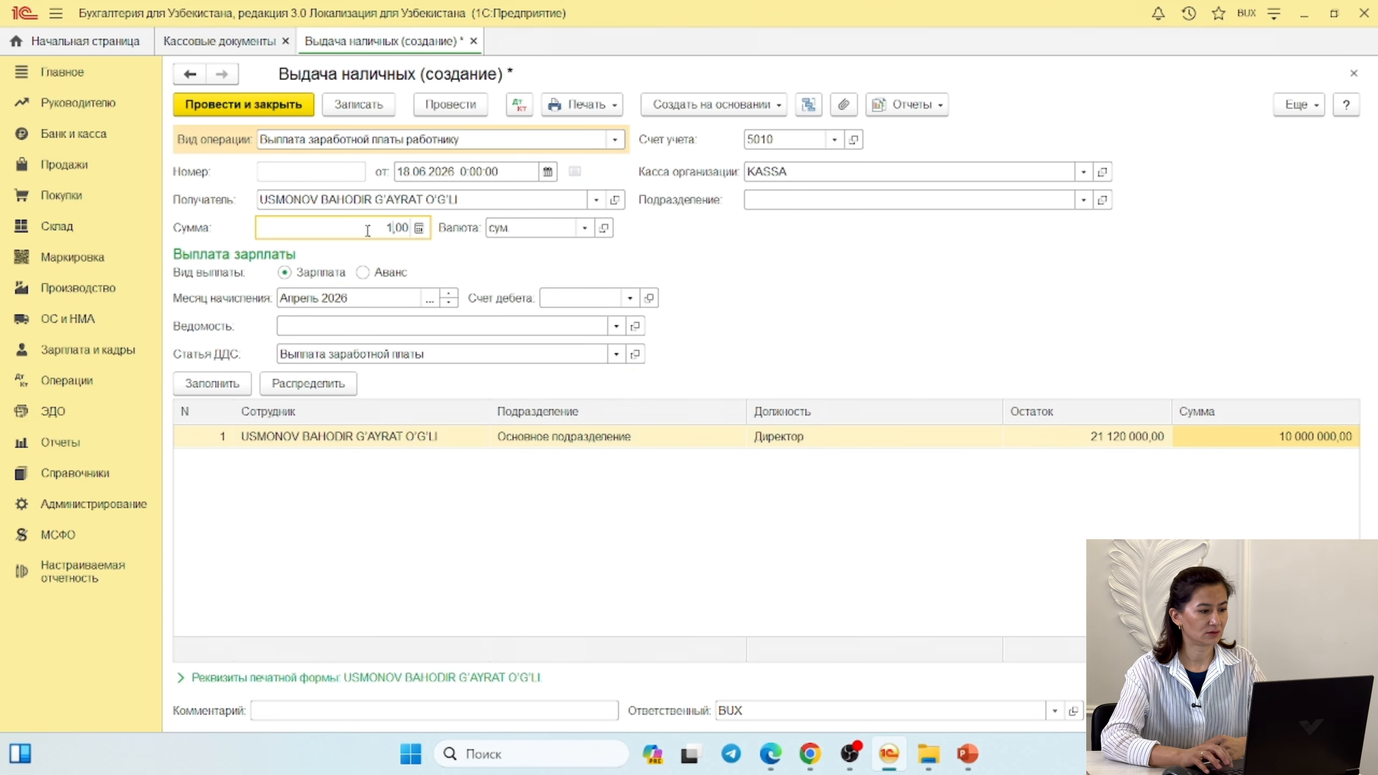
type("000")
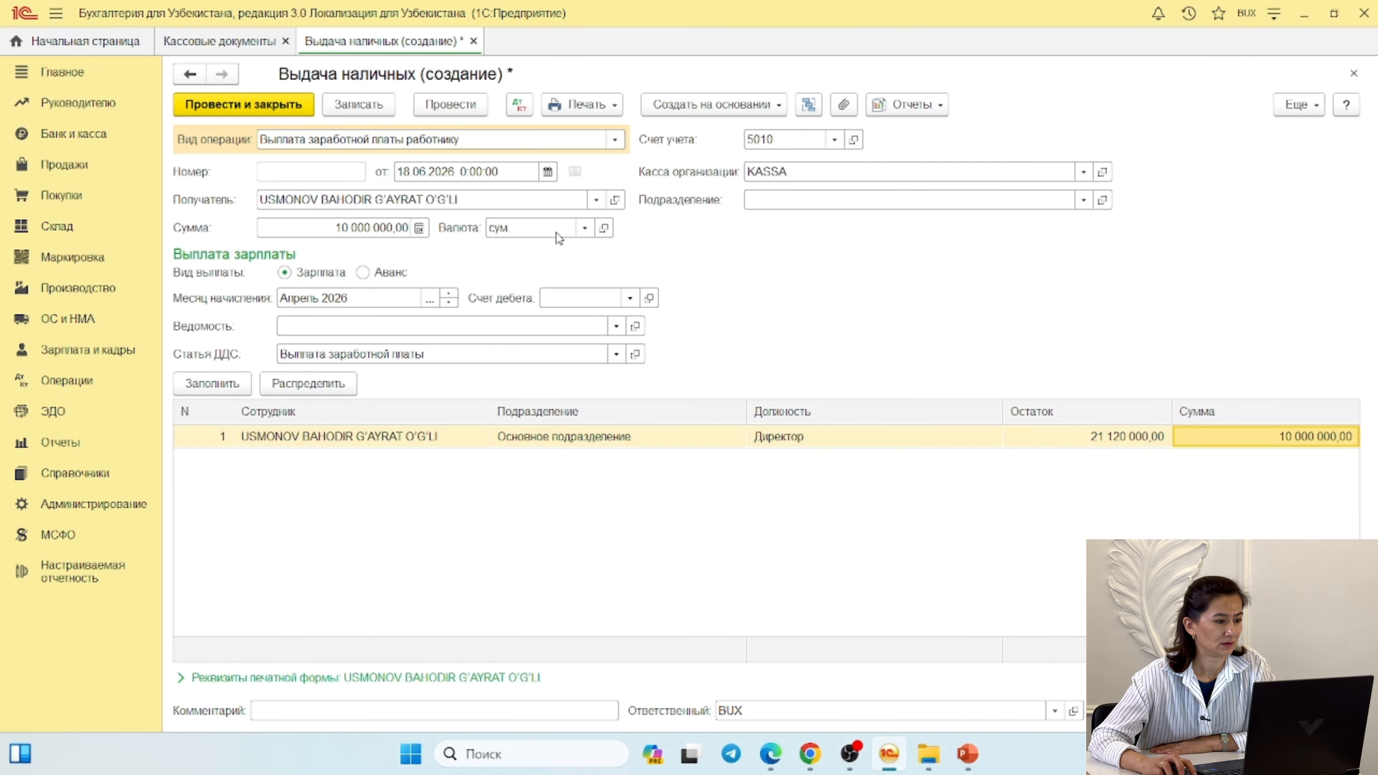
left_click(449, 111)
left_click(243, 106)
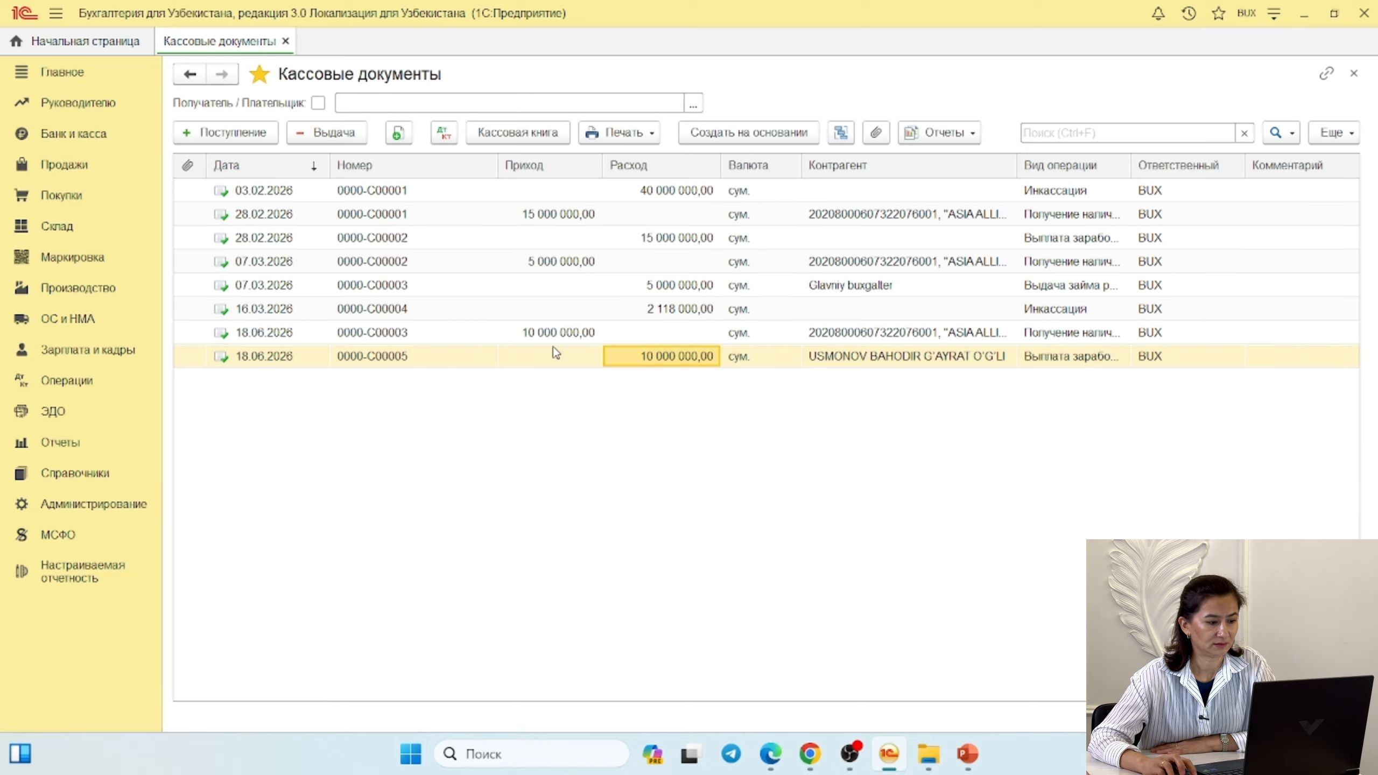
- Compare the 18.06.2026 receipt and issue rows in the cash documents list and widen the operation type column to fit its text
left_click(563, 333)
left_click(658, 358)
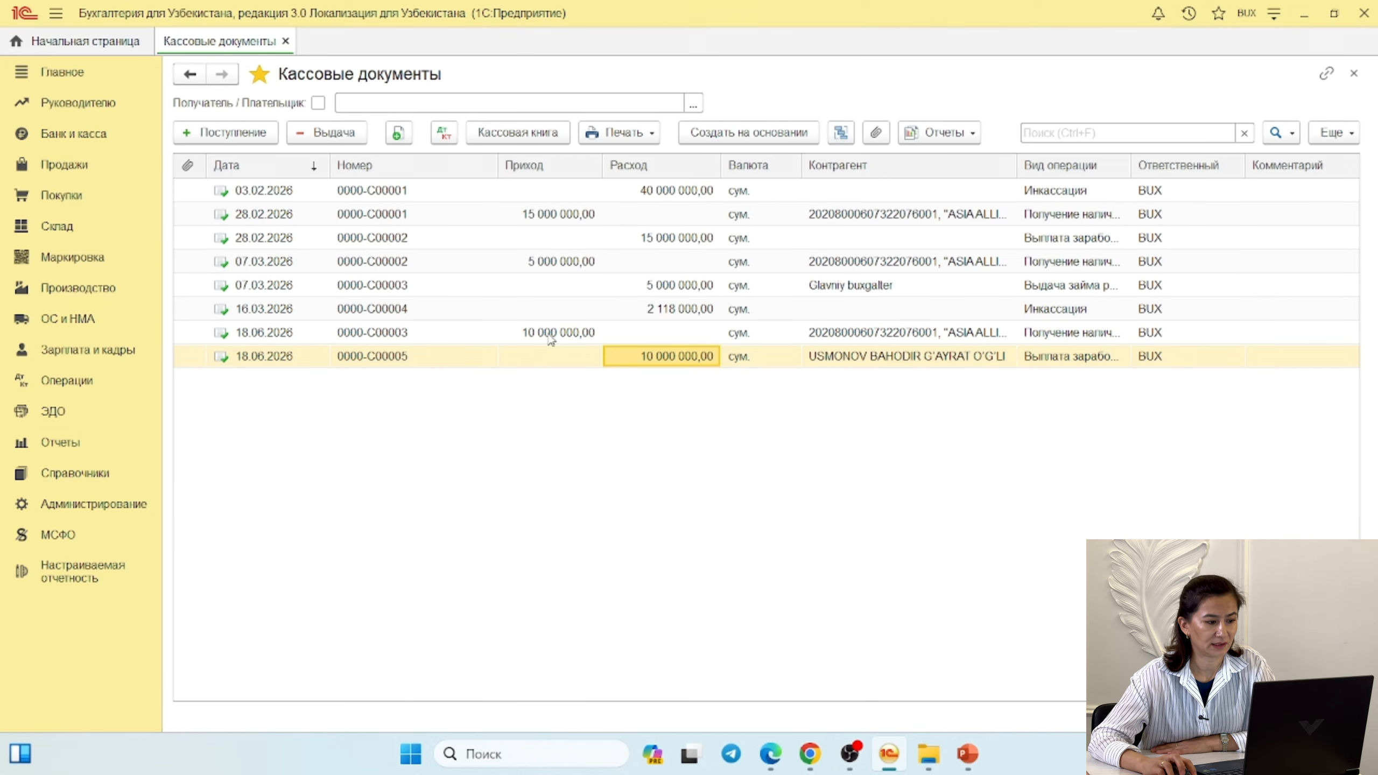
left_click(551, 333)
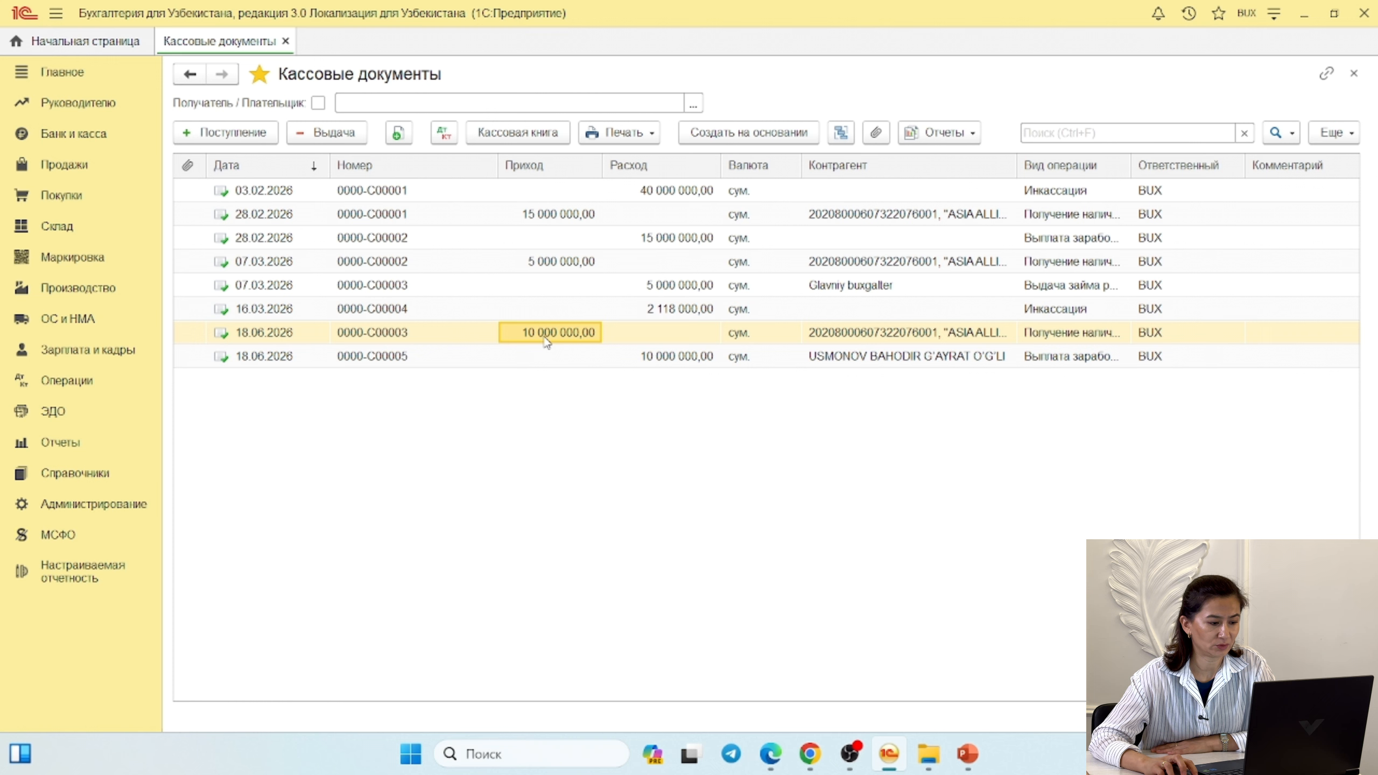
left_click(680, 361)
left_click(909, 363)
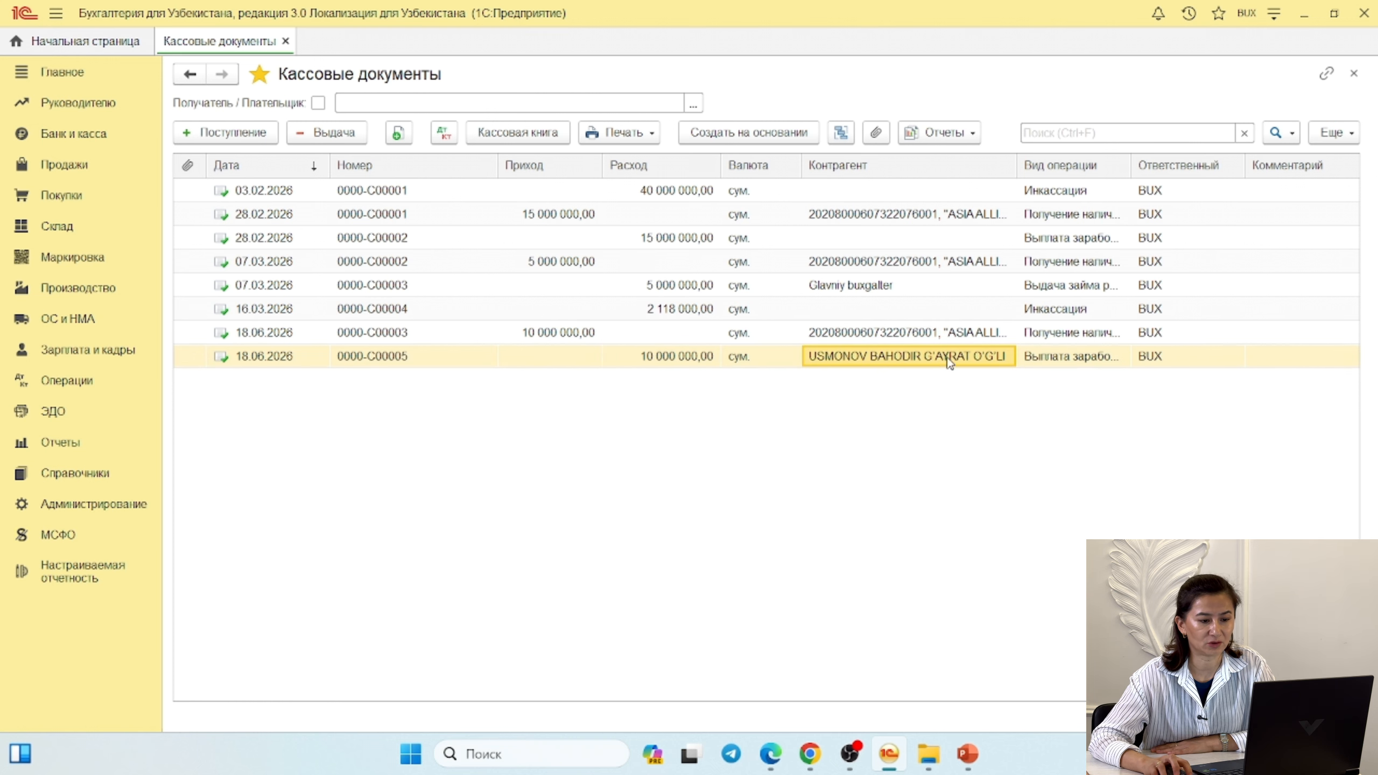
double_click(1131, 168)
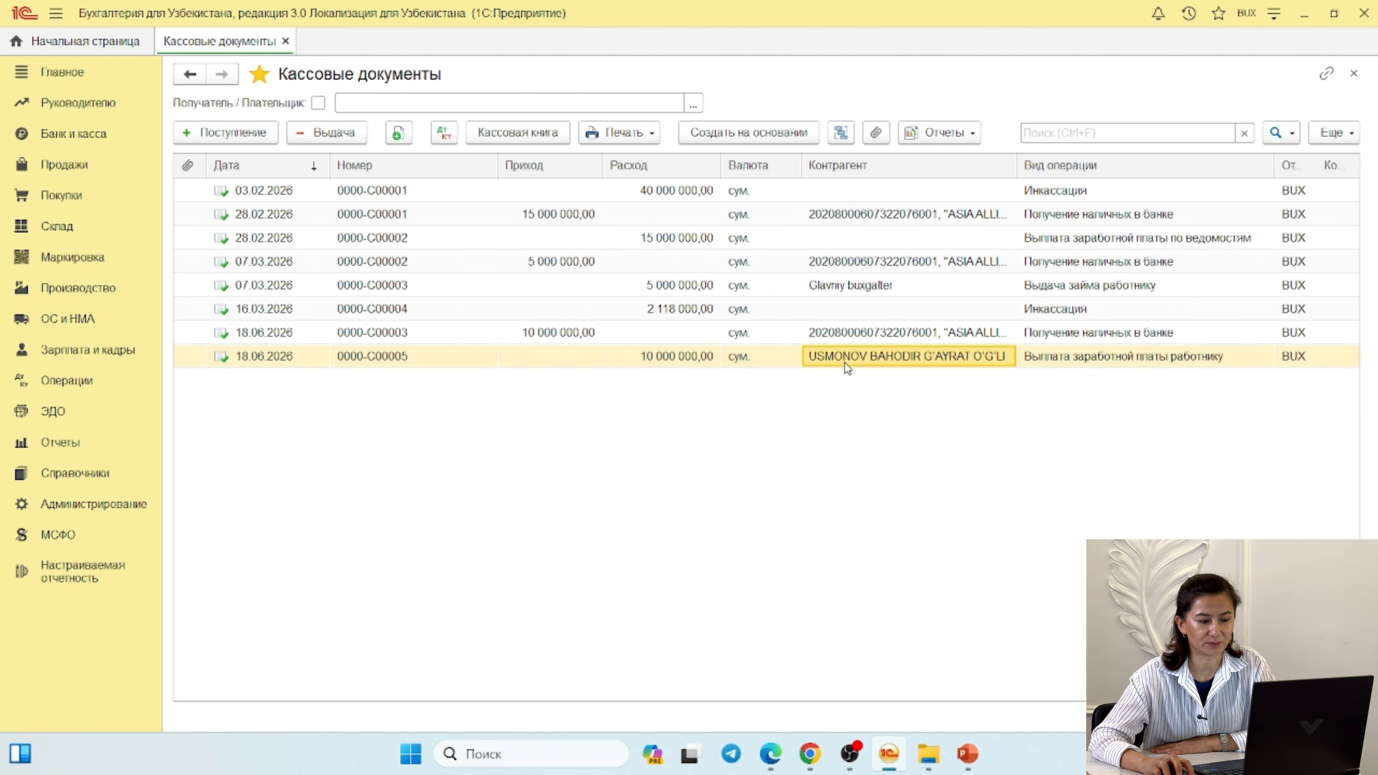
- Open the 10 000 000 cash receipt of 18.06.2026 and generate its print form Приходный кассовый ордер (КО-1)
left_click(561, 333)
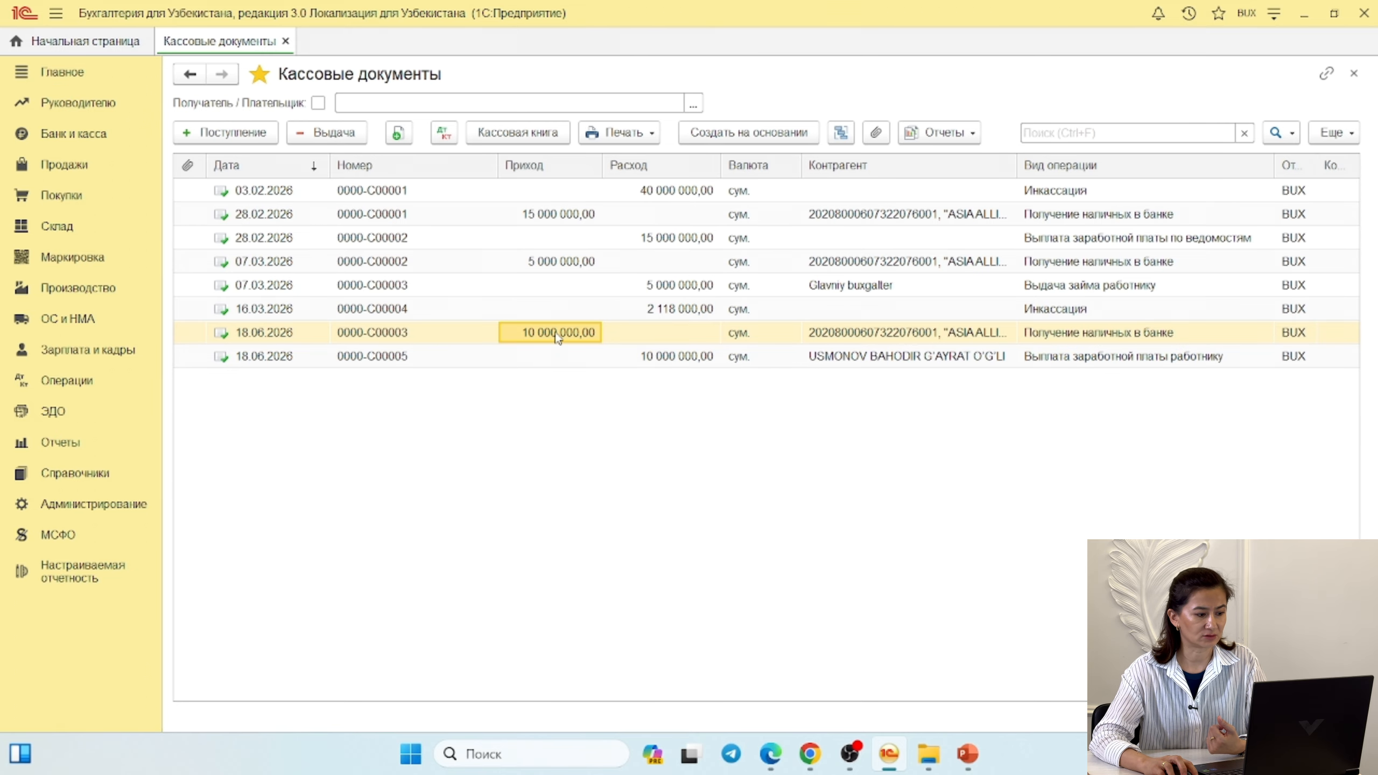
double_click(558, 333)
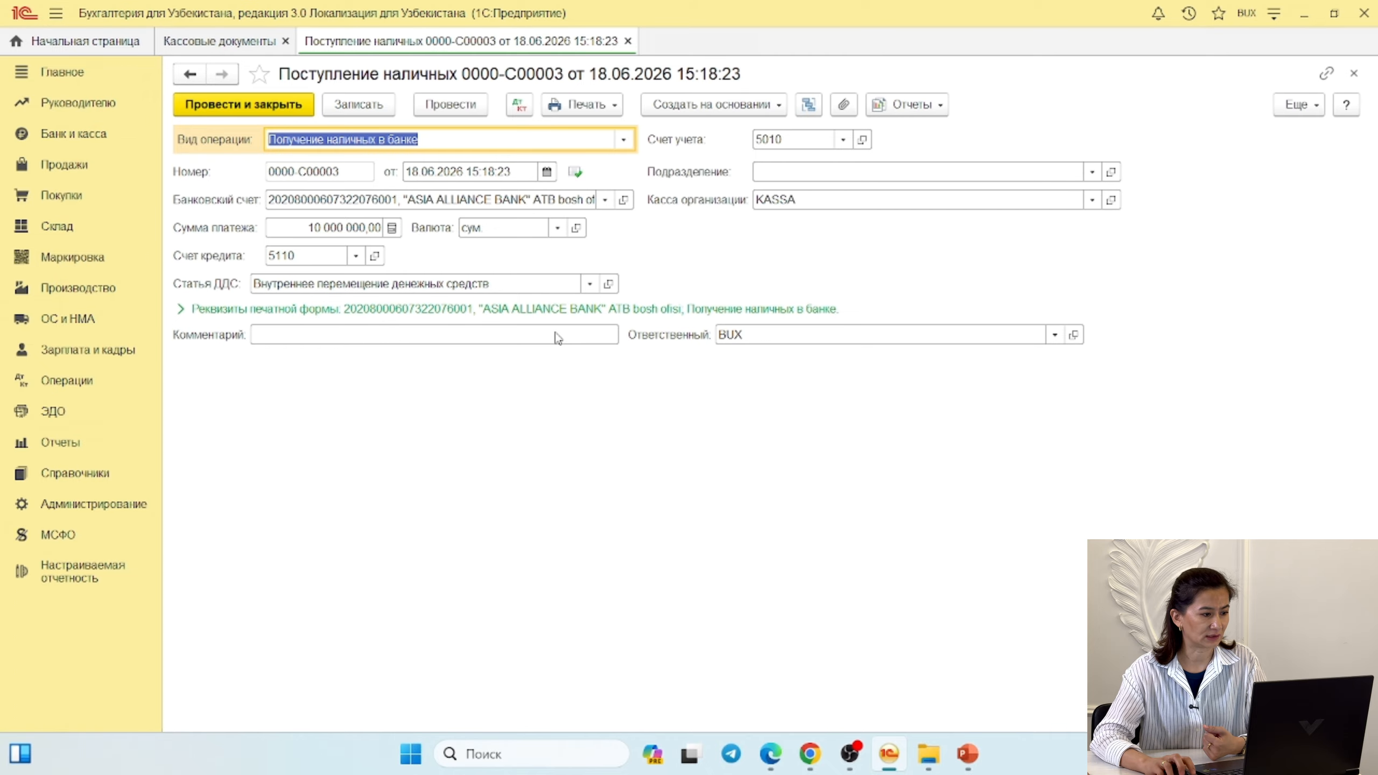
left_click(583, 108)
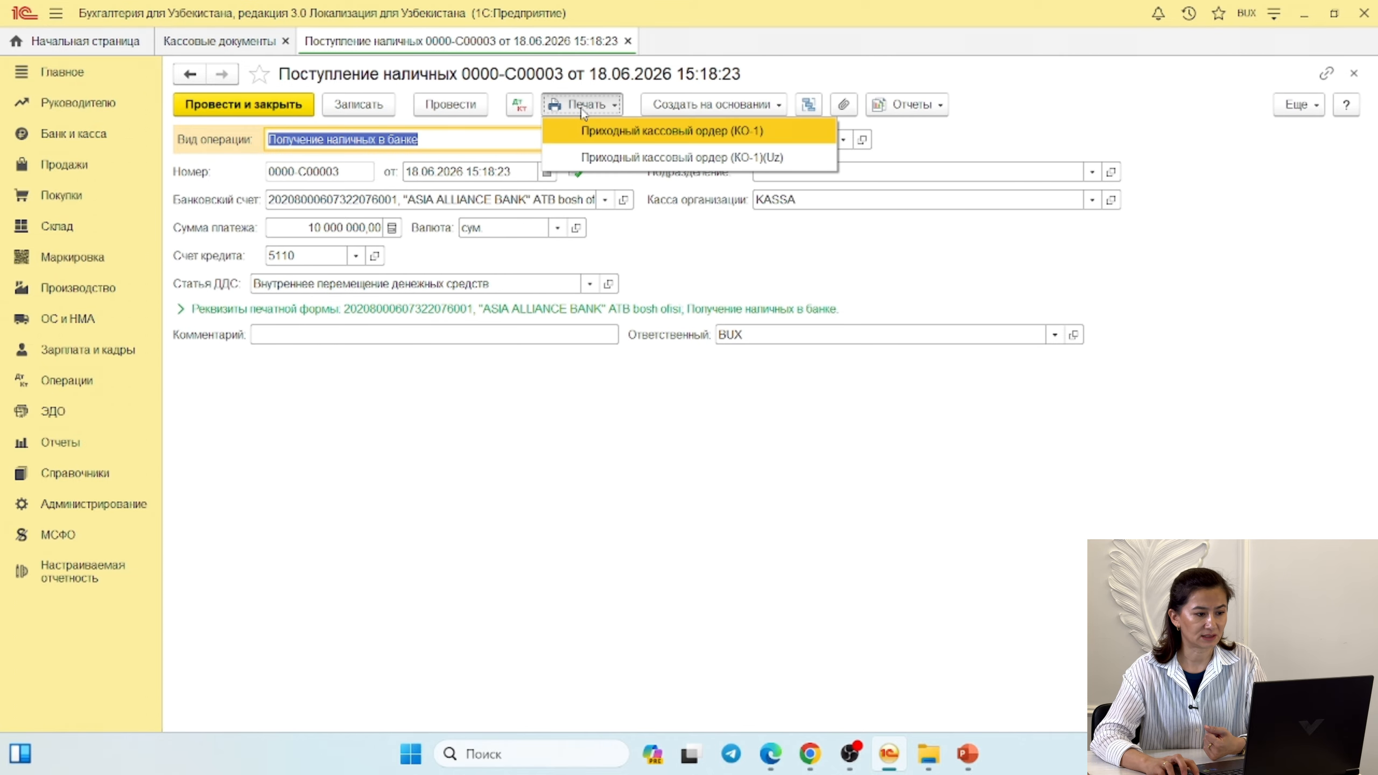
left_click(622, 137)
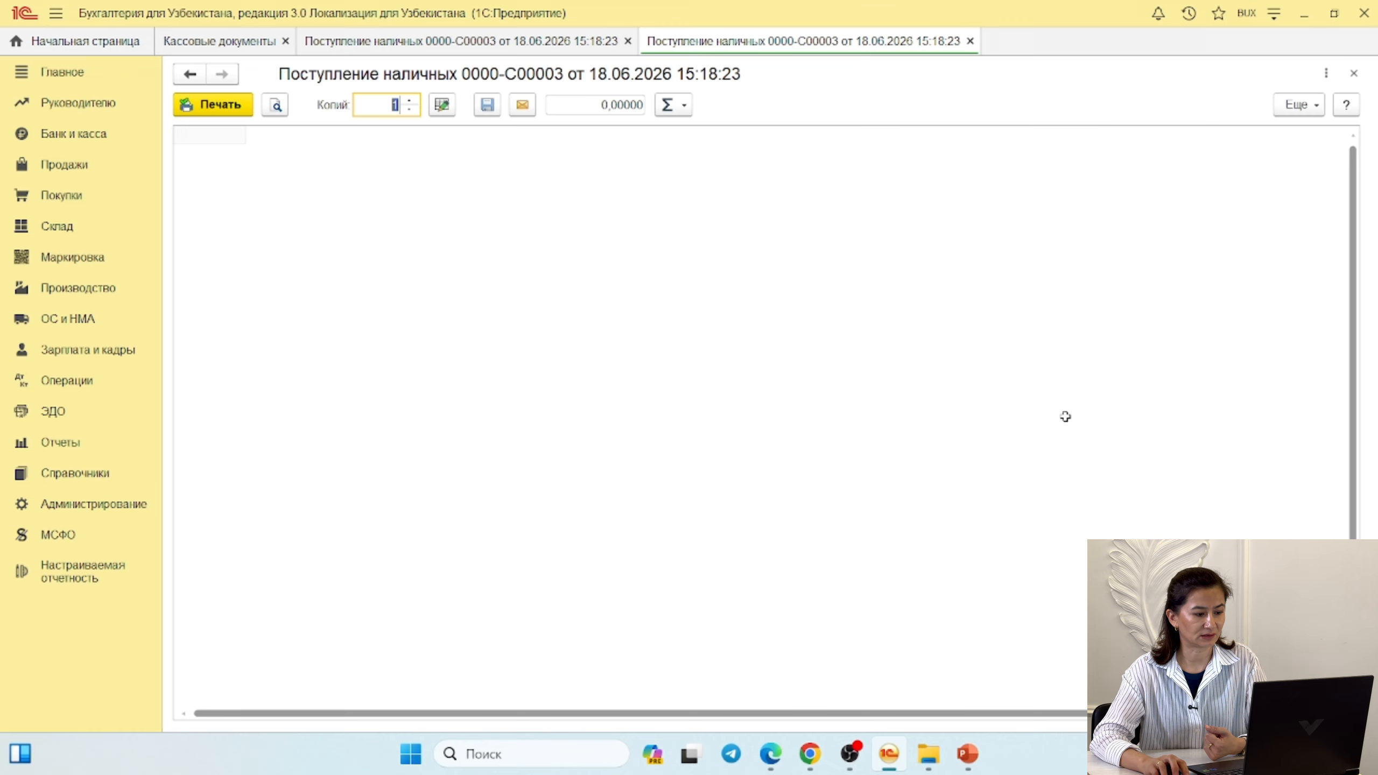
- Examine the incoming cash order's contents and its chief accountant and cashier signature lines, and close the form and the receipt
scroll(1242, 453, "down", 5)
scroll(1242, 453, "up", 5)
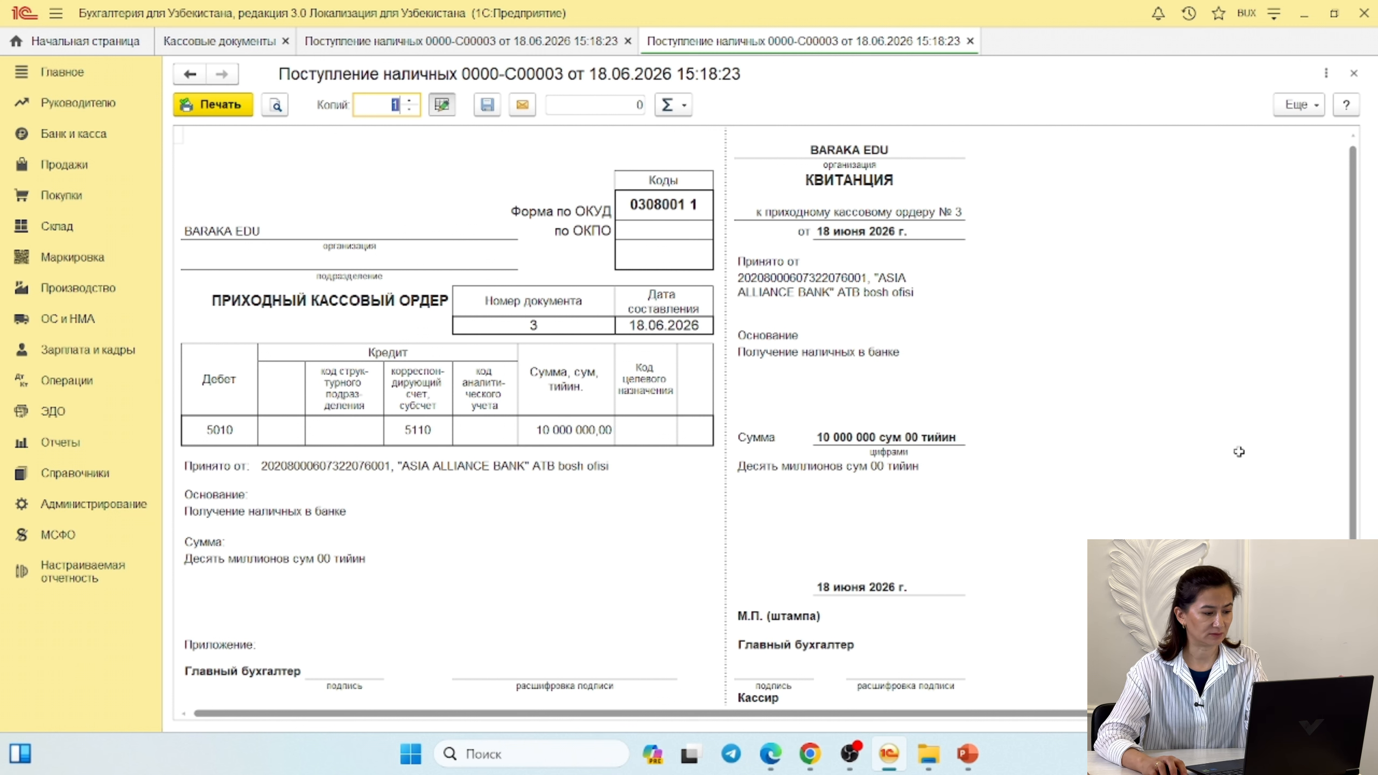
scroll(1239, 452, "down", 4)
left_click(262, 468)
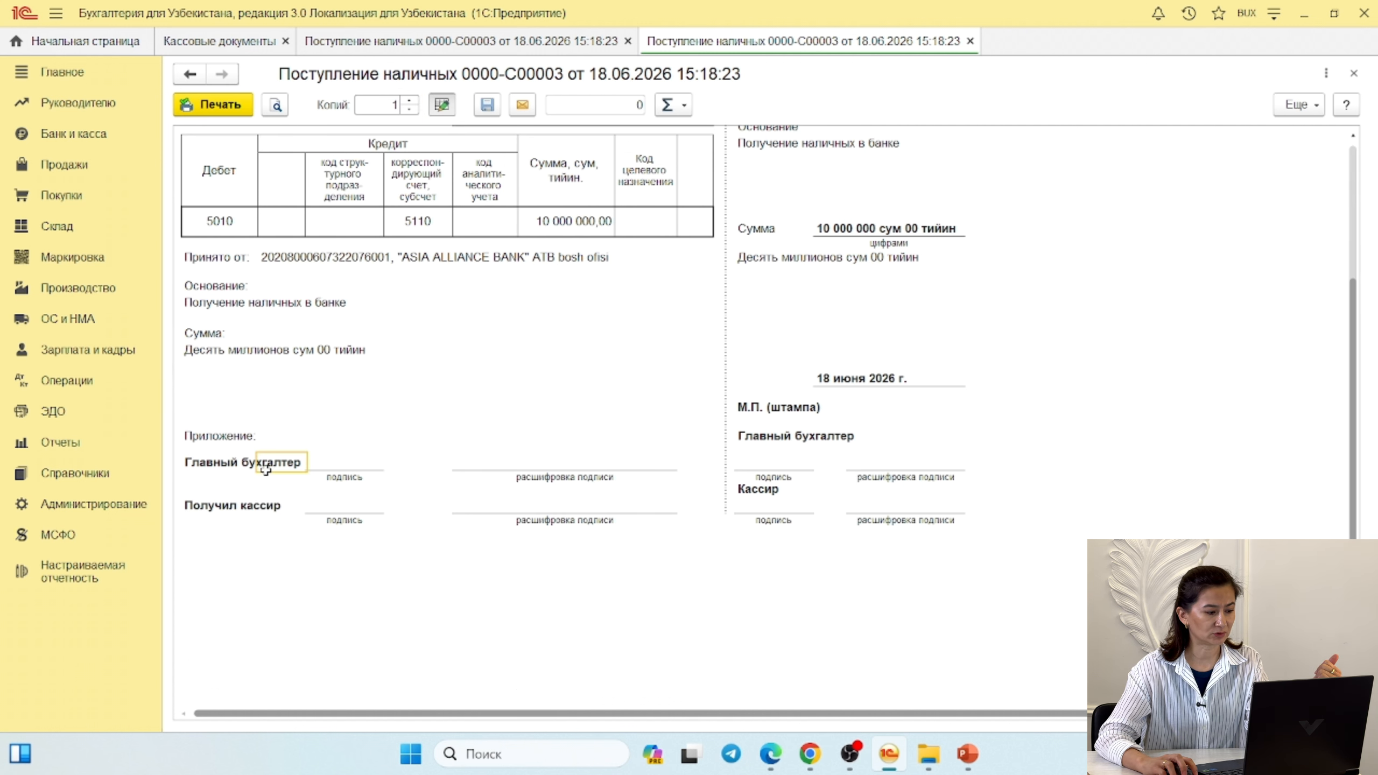
left_click(323, 468)
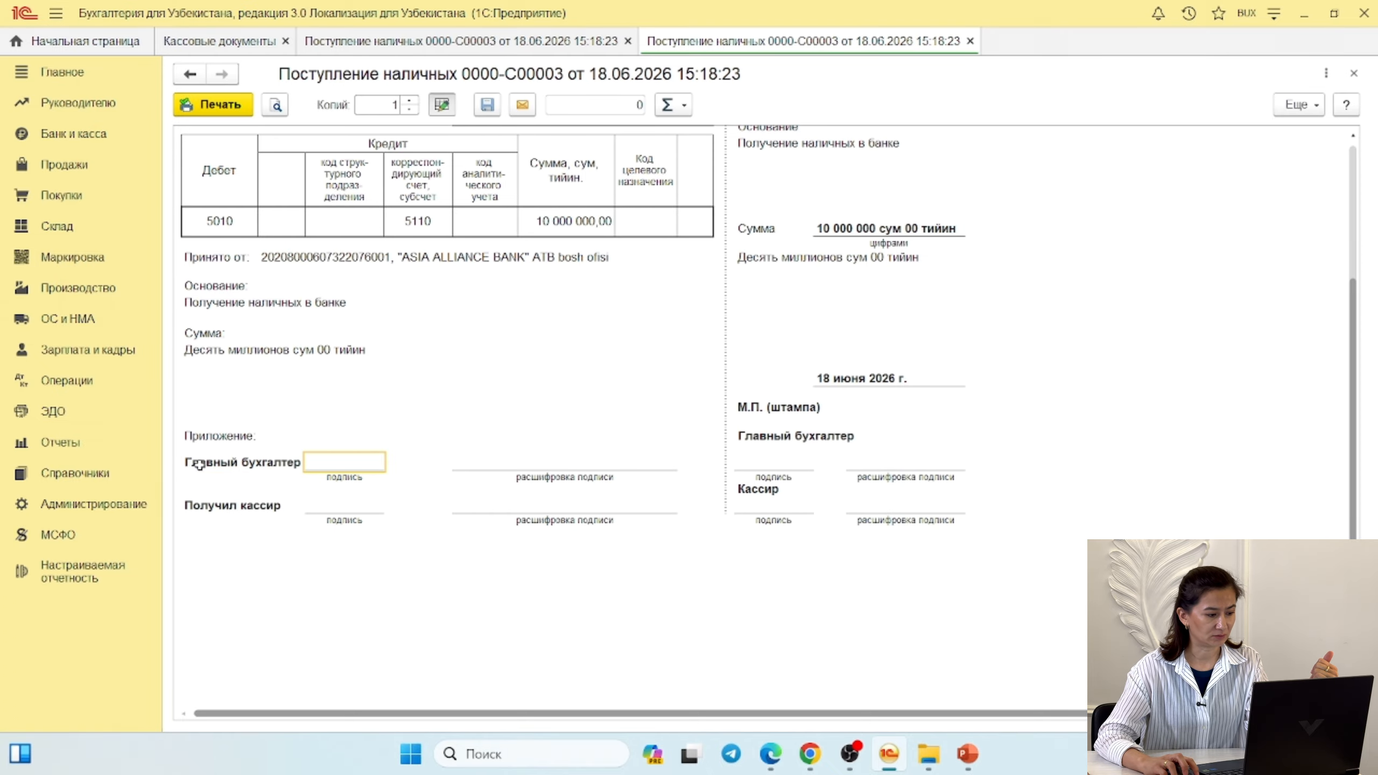
key("Left")
key("Down")
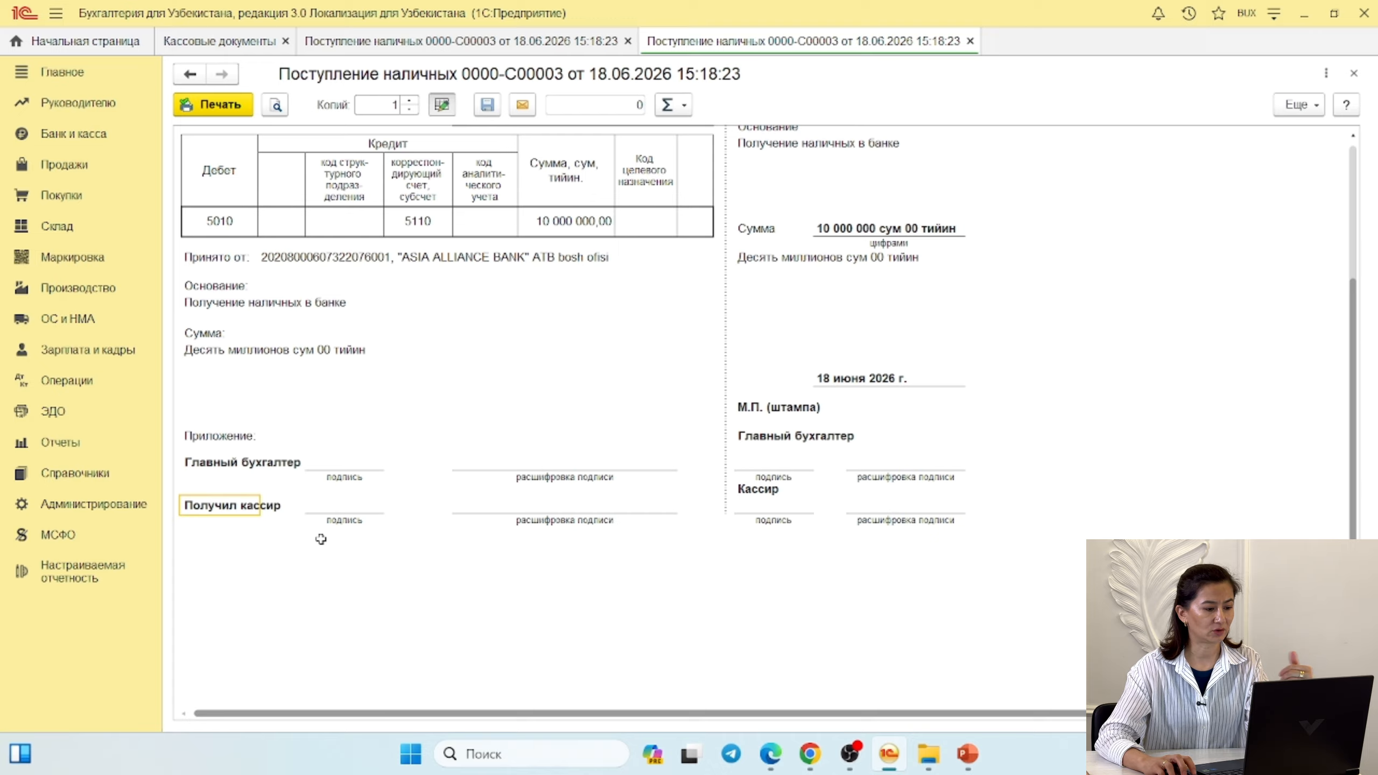
scroll(329, 532, "up", 4)
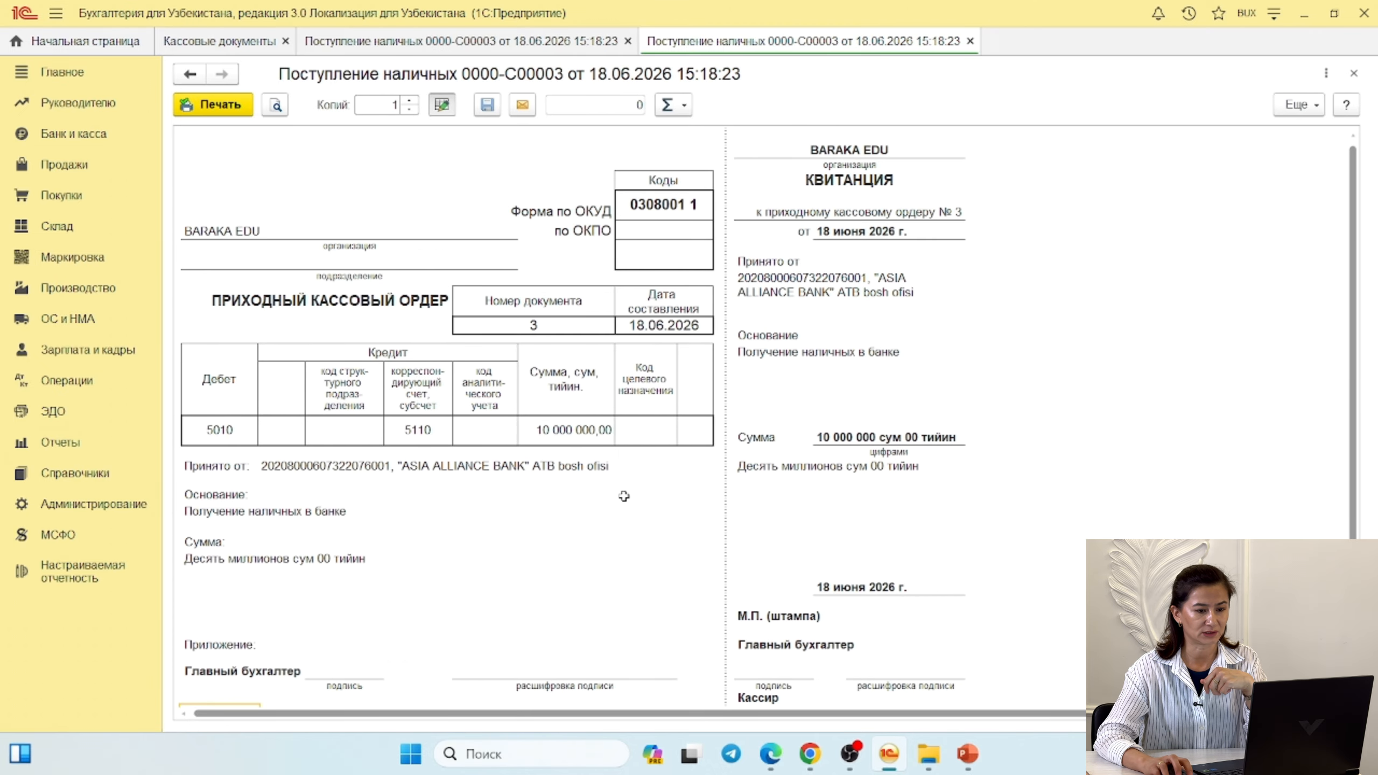
left_click(1355, 75)
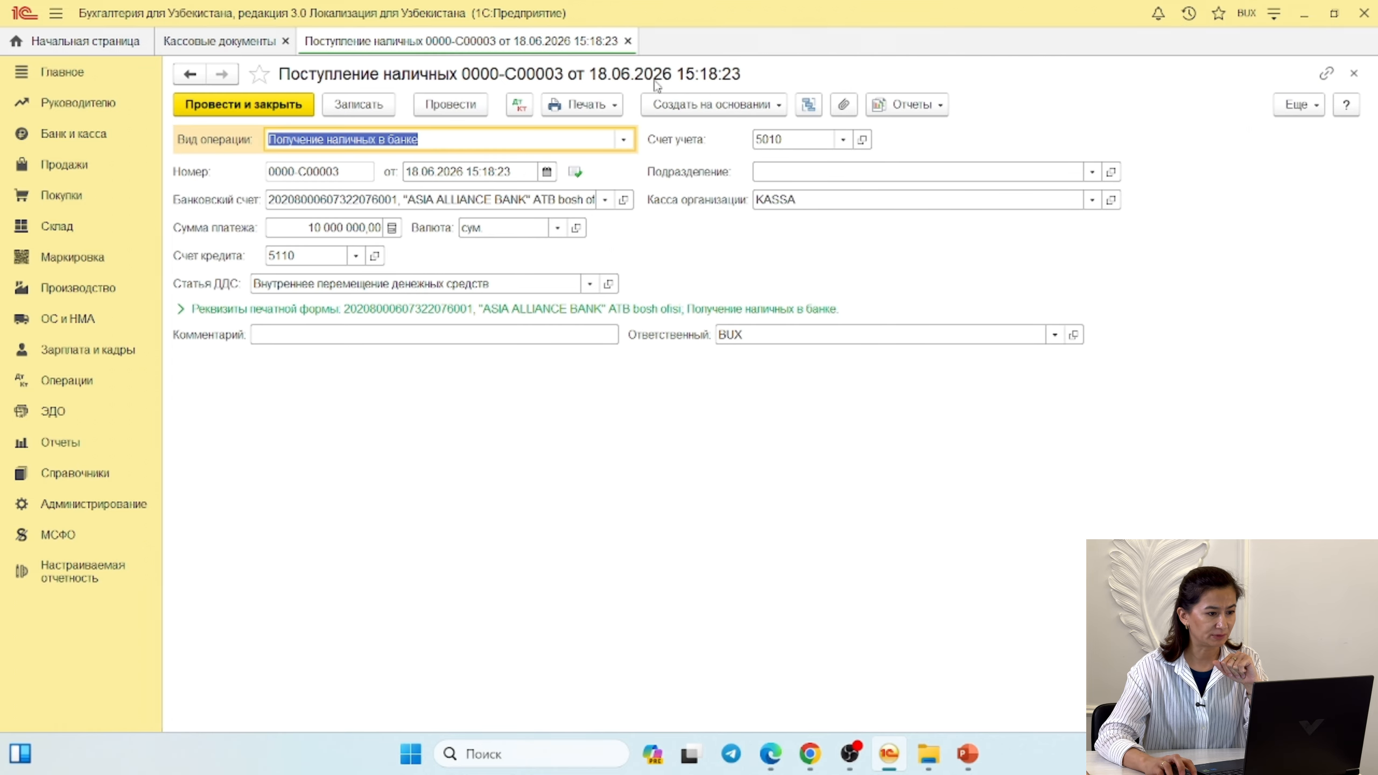
left_click(627, 42)
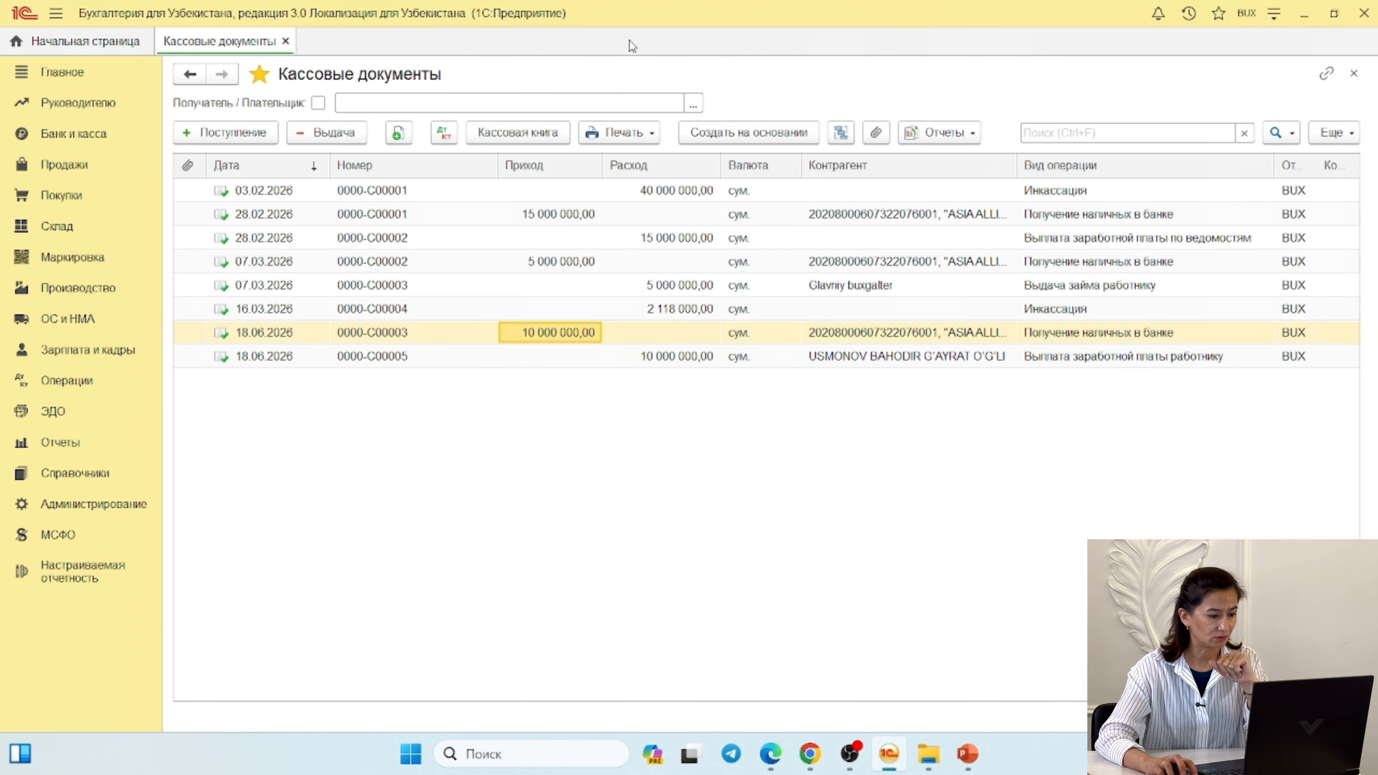
- Open the 10 000 000 salary cash issue of 18.06.2026 and generate its print form Расходный кассовый ордер (КО-2)
left_click(659, 359)
double_click(659, 360)
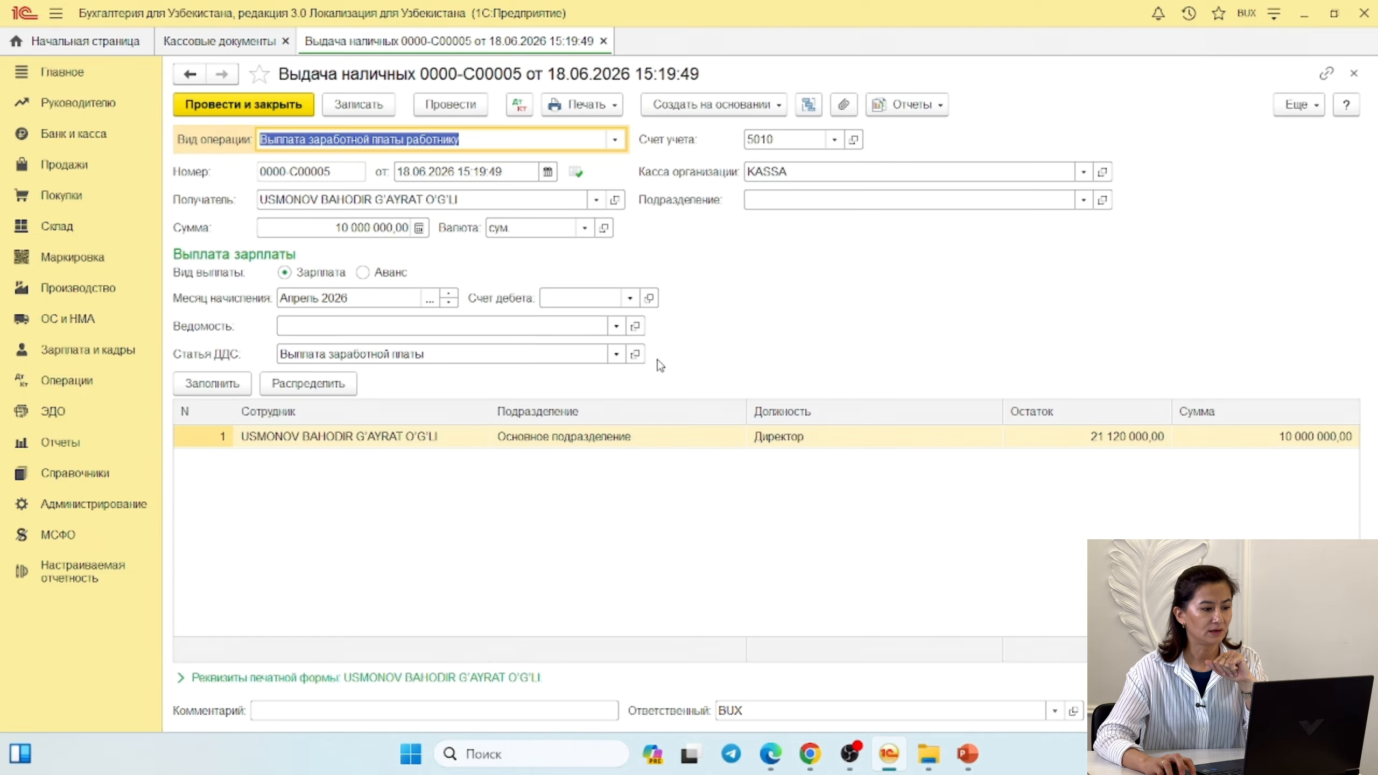
left_click(591, 109)
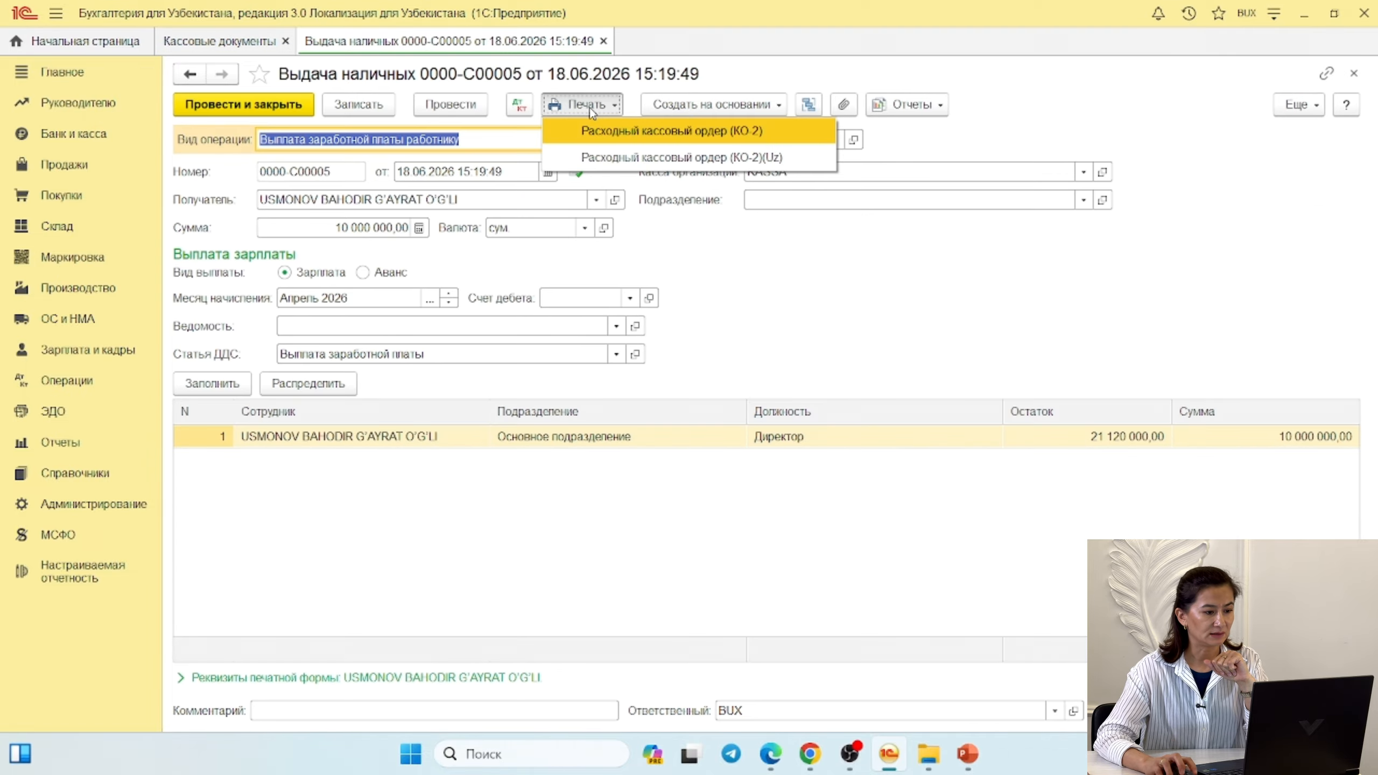
left_click(602, 133)
- Examine the outgoing cash order's accounts, recipient, amount and signature lines, and close the form and the cash issue
scroll(1031, 320, "down", 5)
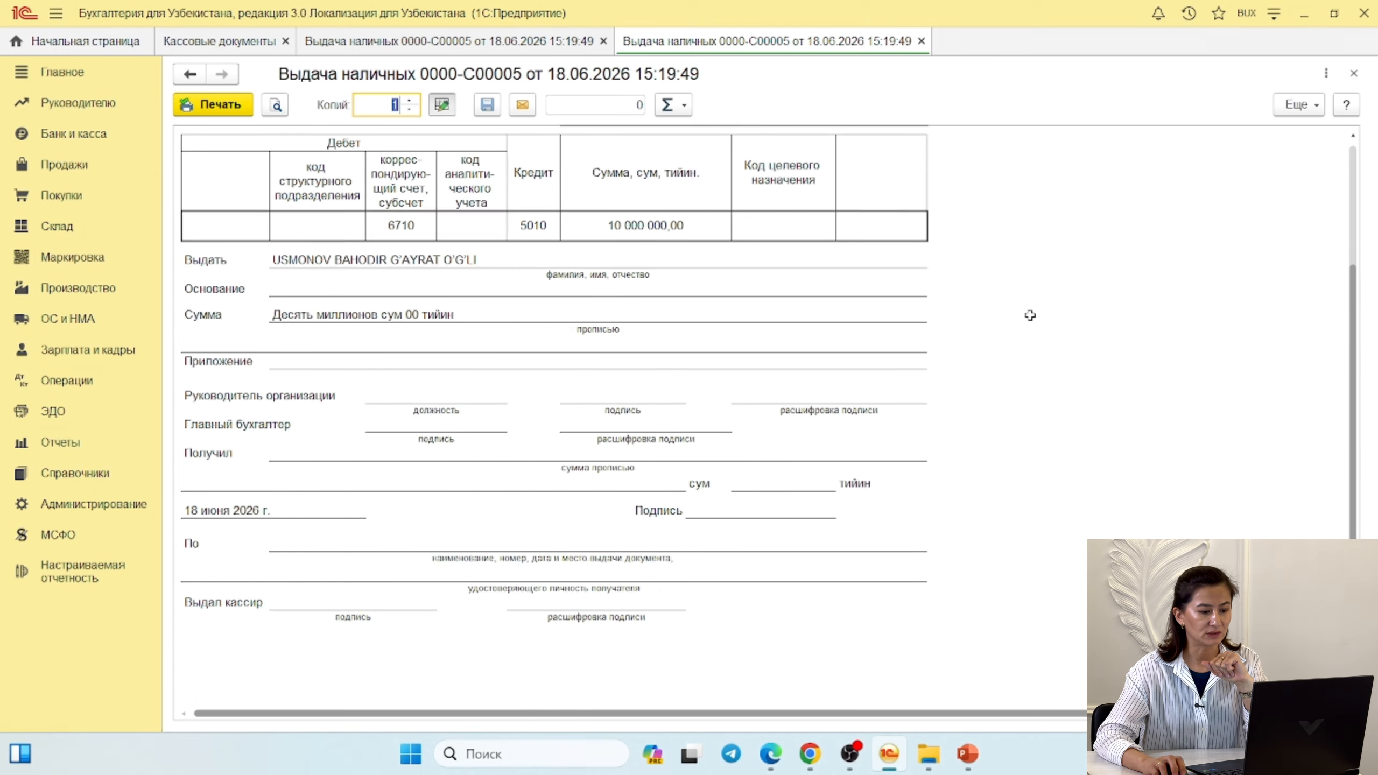
scroll(1031, 325, "up", 8)
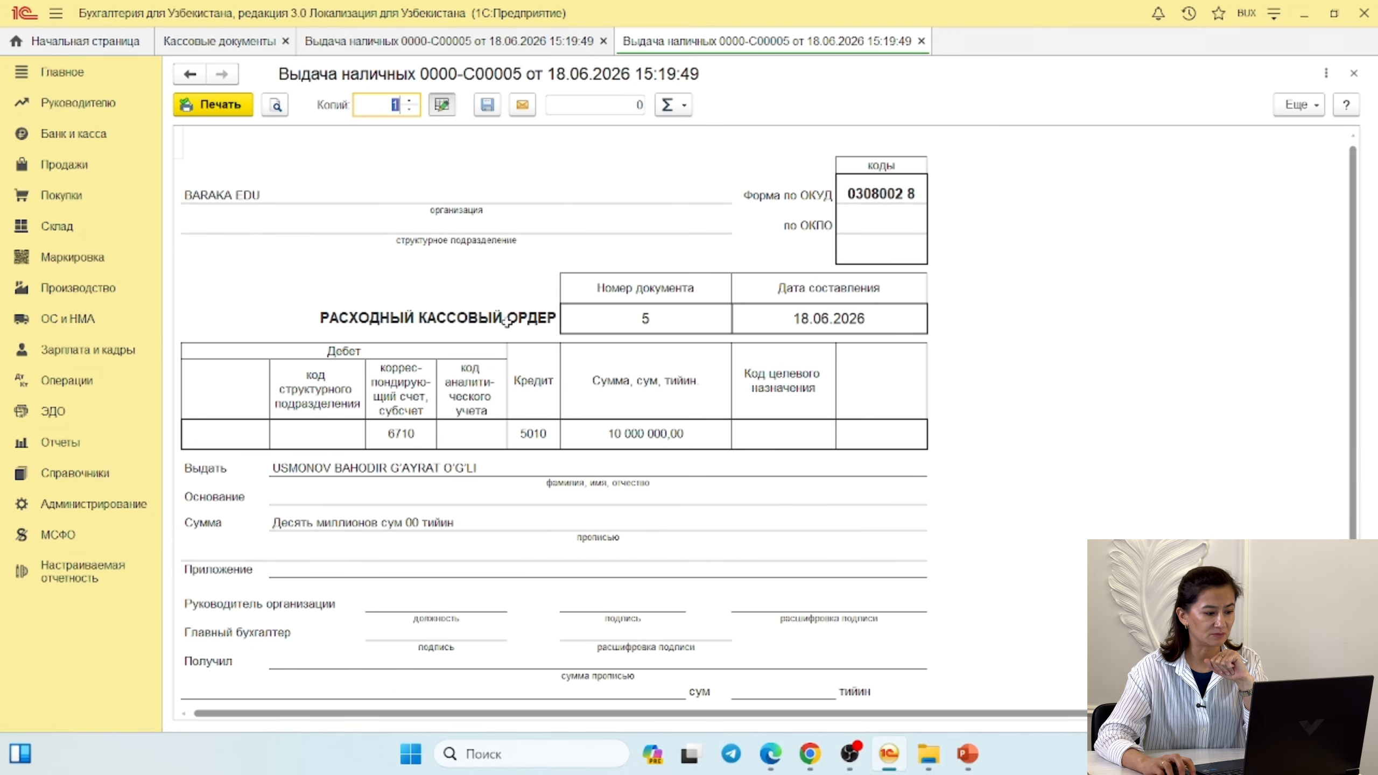
left_click(508, 323)
scroll(855, 339, "down", 2)
left_click(323, 368)
left_click(457, 414)
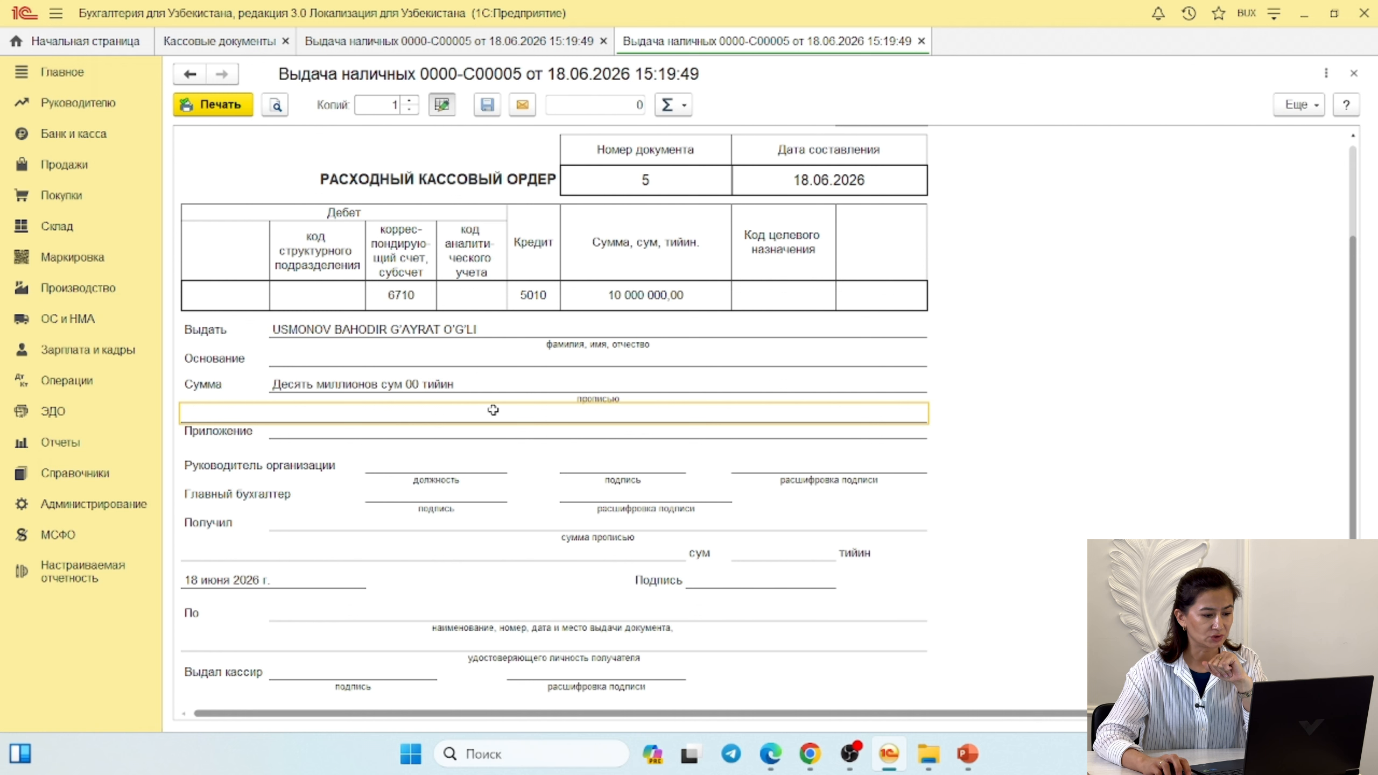
scroll(587, 410, "down", 3)
left_click(360, 430)
left_click(268, 358)
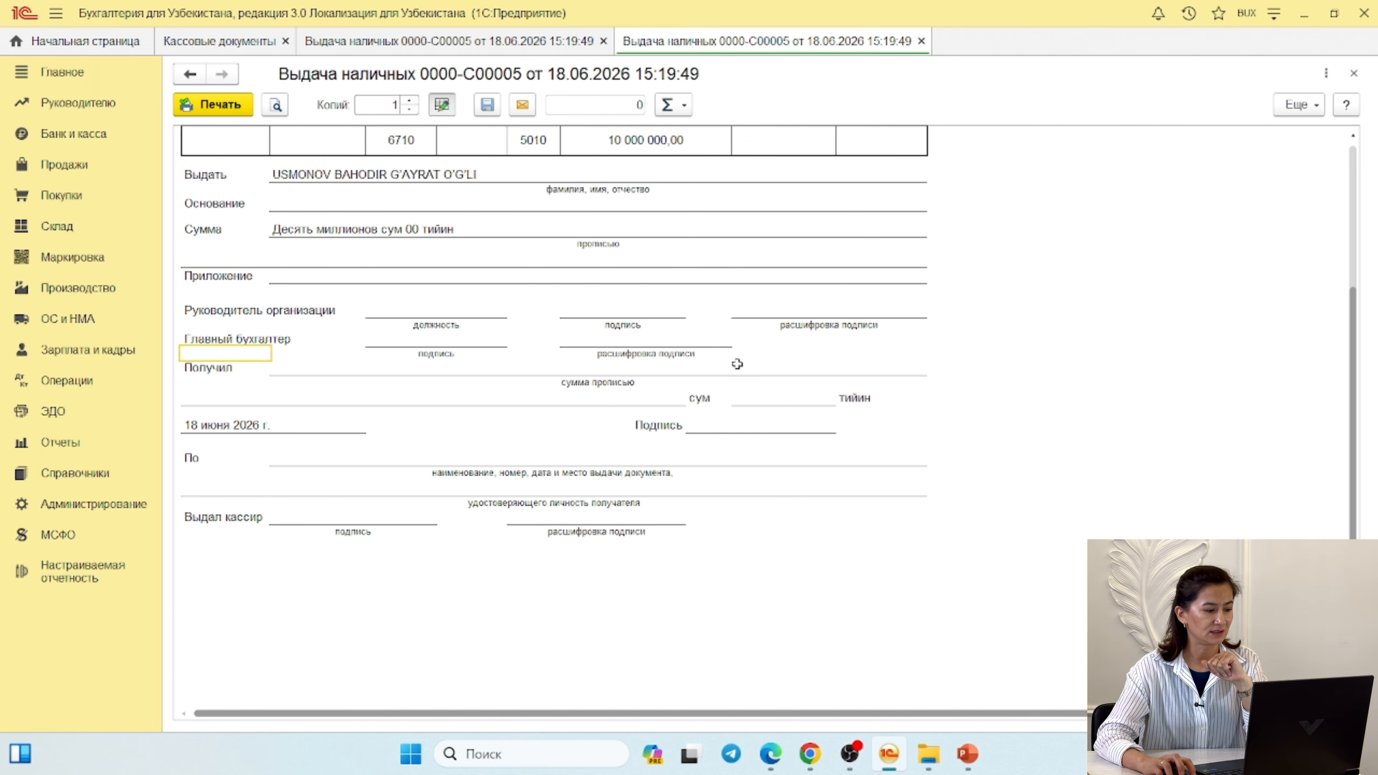
left_click(304, 354)
left_click(459, 341)
scroll(1013, 364, "up", 6)
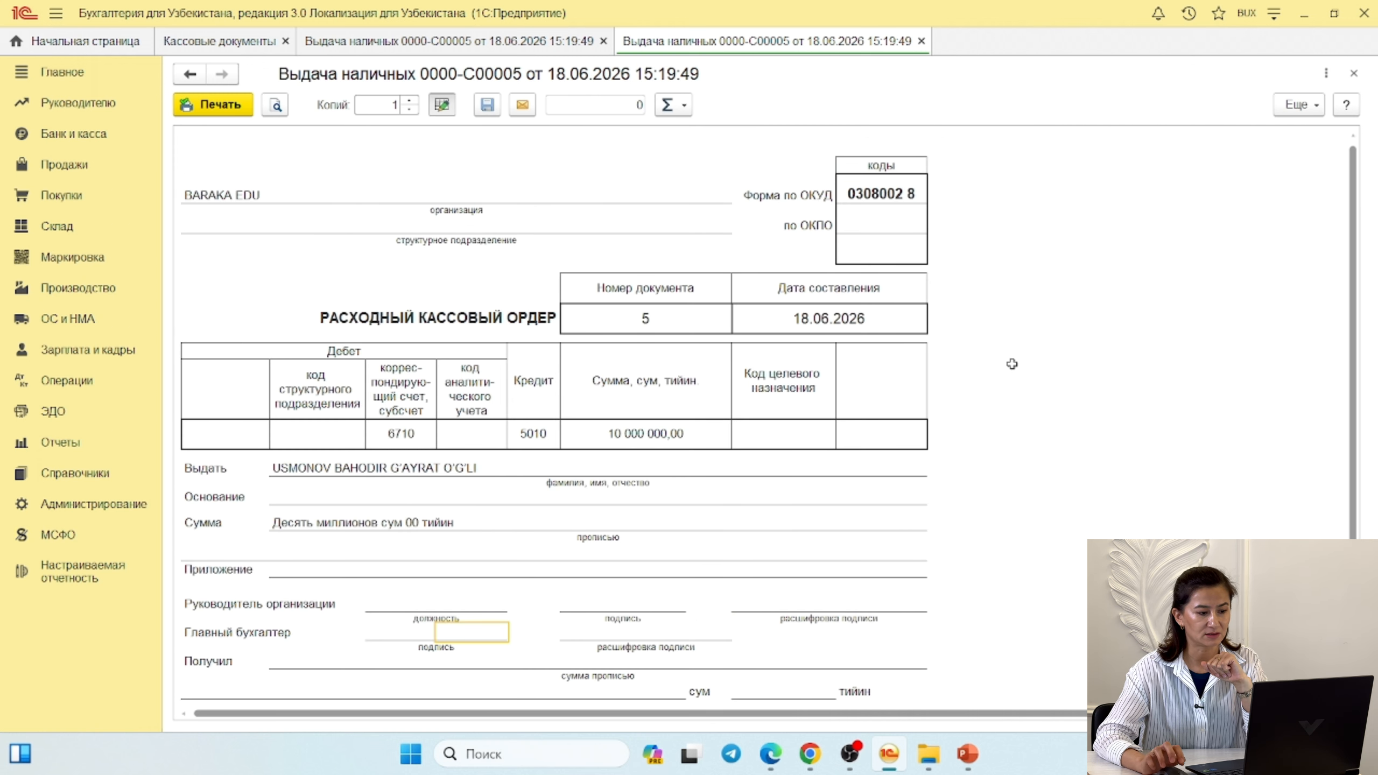
left_click(1012, 364)
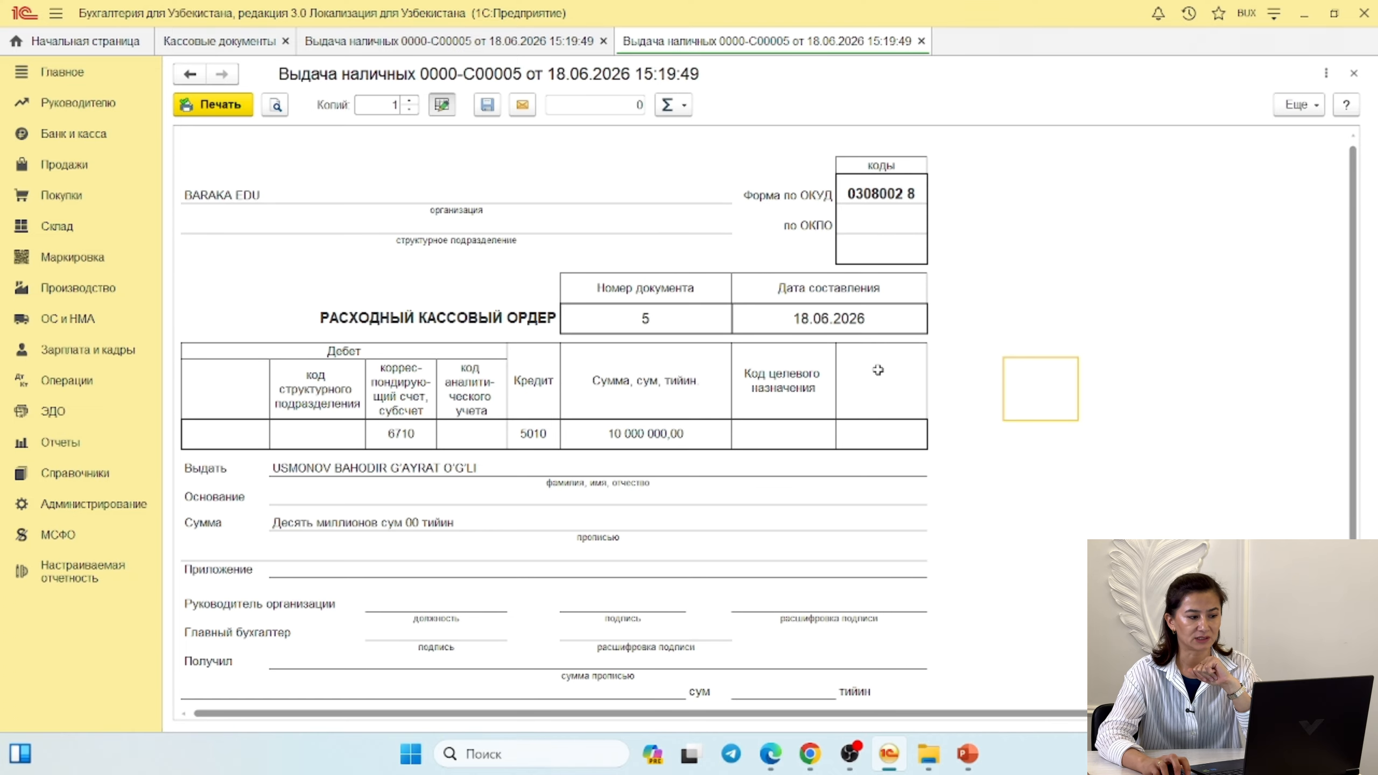
left_click(922, 42)
left_click(604, 42)
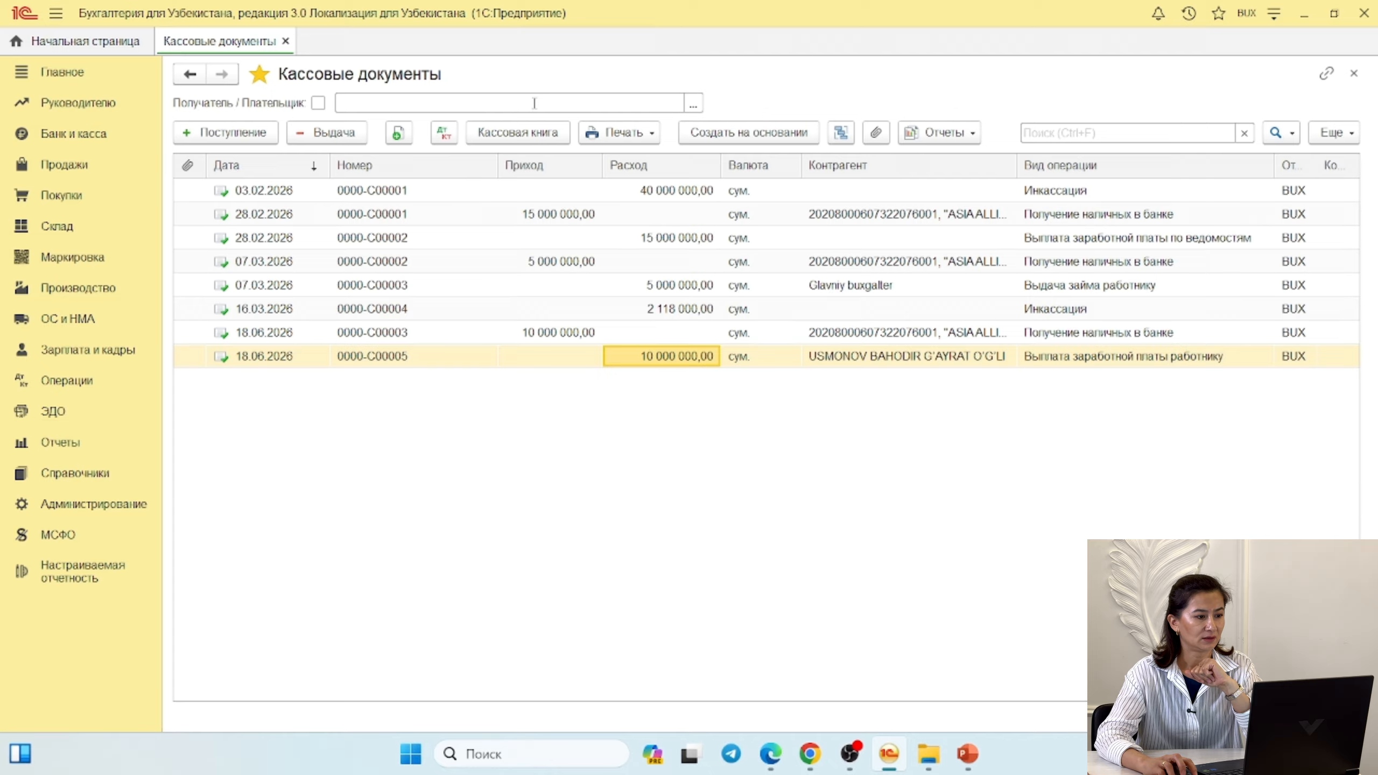
- Slightly widen the Расход column, narrow the Номер column in the cash documents list, and select the 18.06.2026 salary issue's amount
left_click(621, 335)
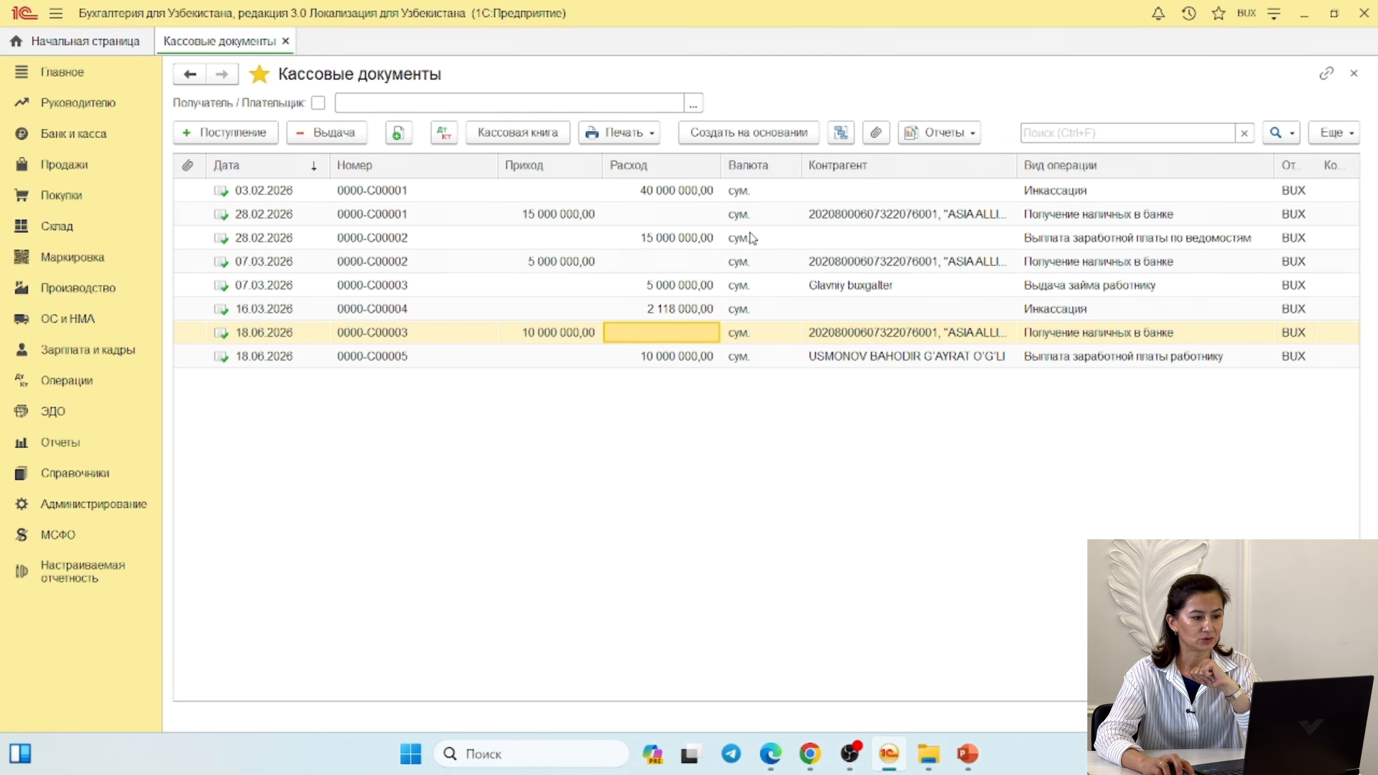
left_click_drag(720, 165, 722, 164)
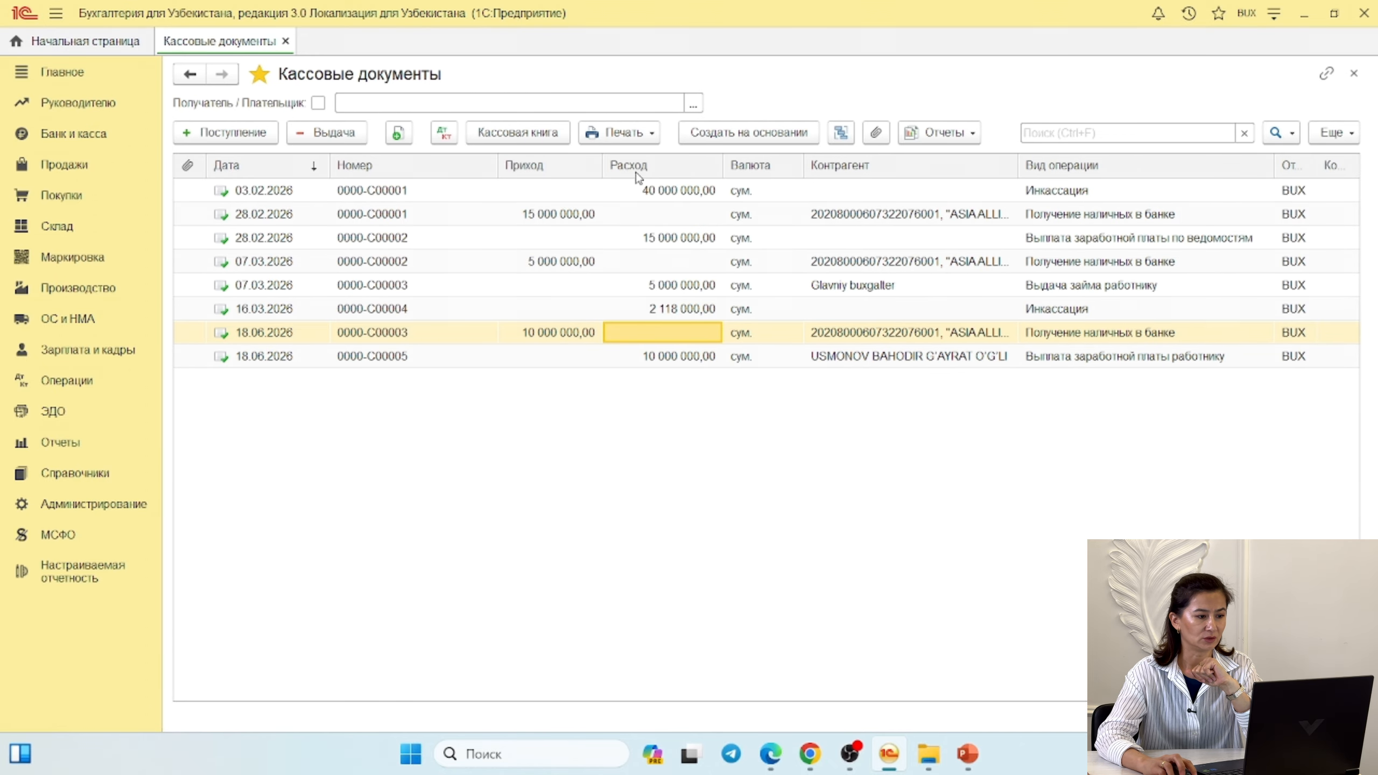
left_click_drag(496, 172, 461, 171)
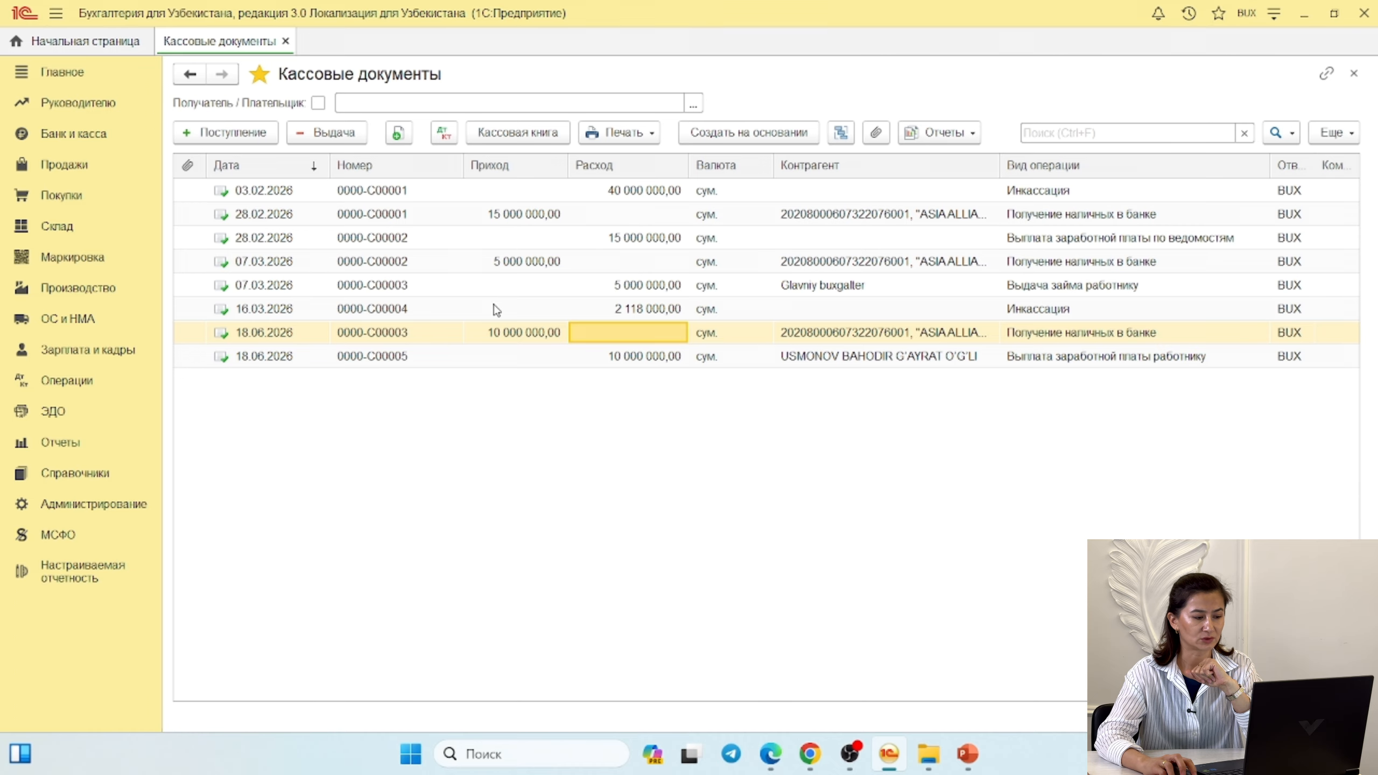
left_click(548, 361)
left_click(649, 363)
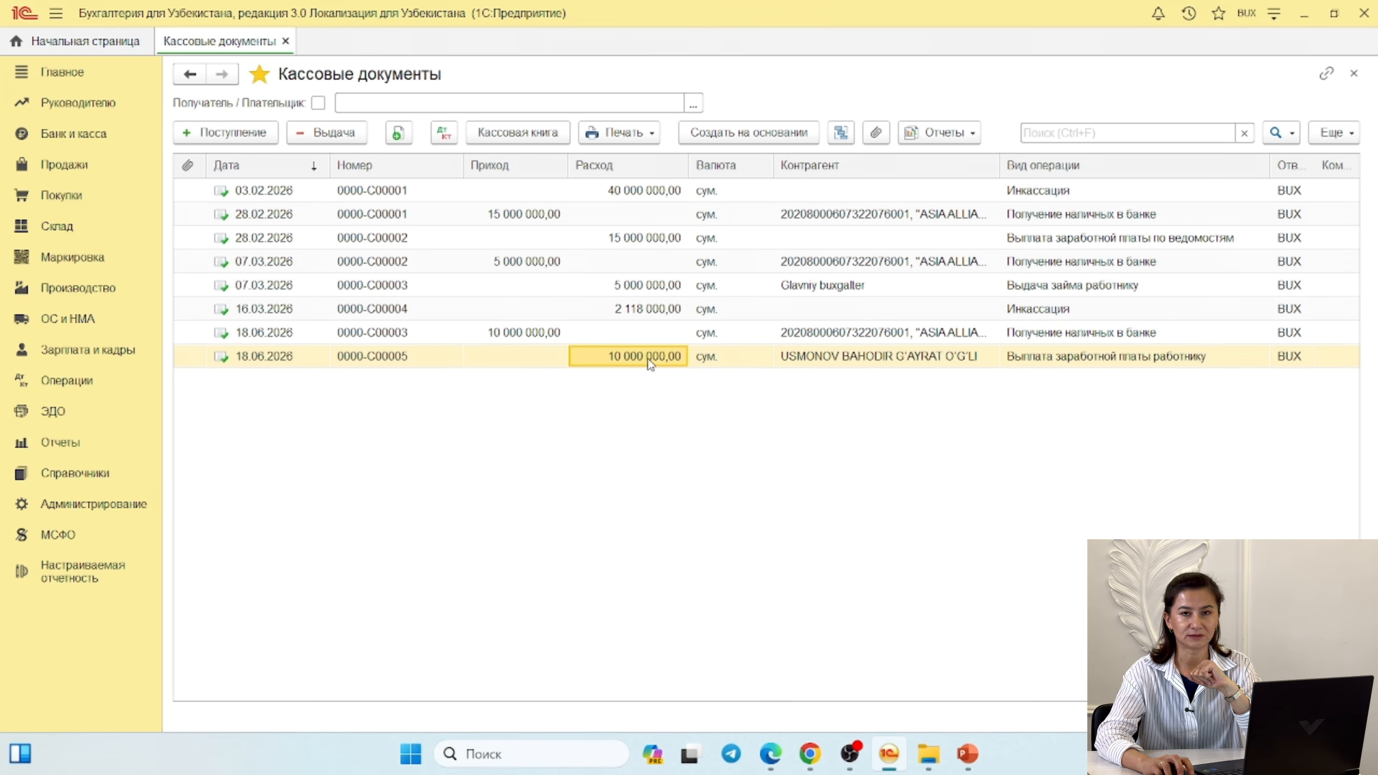